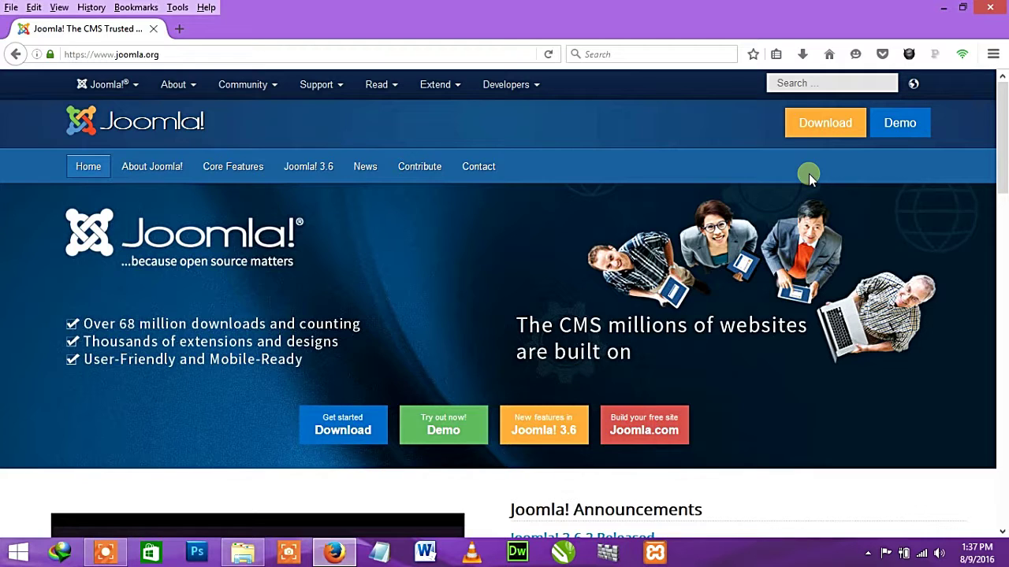
# - Go from the joomla.org home page to the Joomla download page using the Download button
pyautogui.click(163, 54)
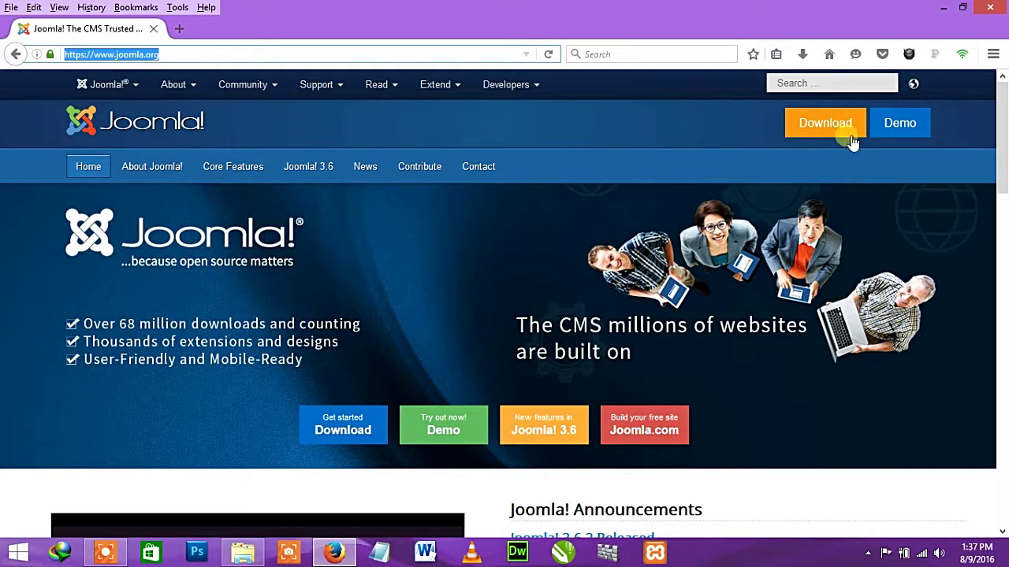
pyautogui.click(823, 127)
# - Start the Joomla 3.6.2 Full Package download, cancel the save dialog, and minimise Firefox
pyautogui.click(824, 126)
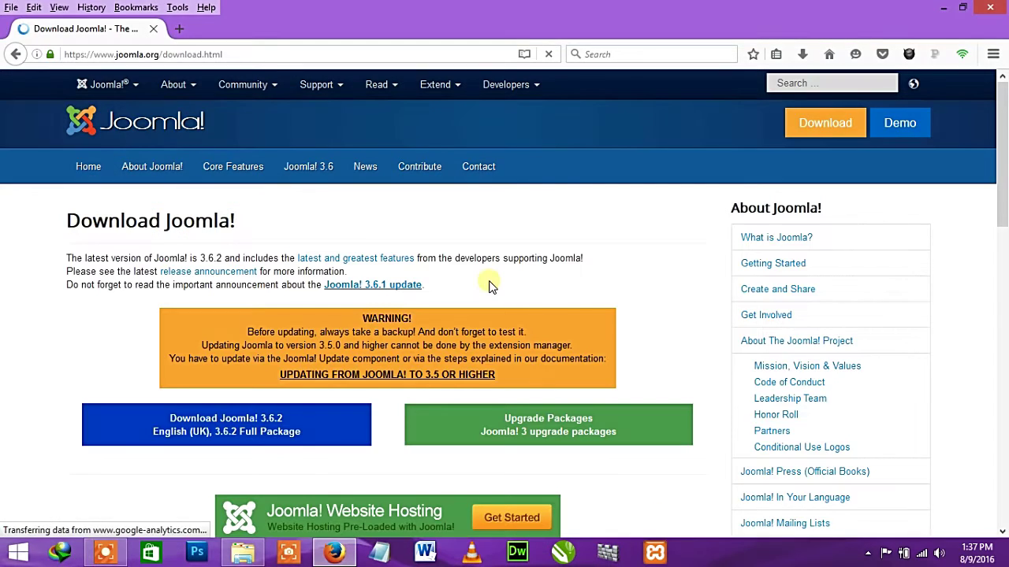
pyautogui.scroll(-4, 678, 298)
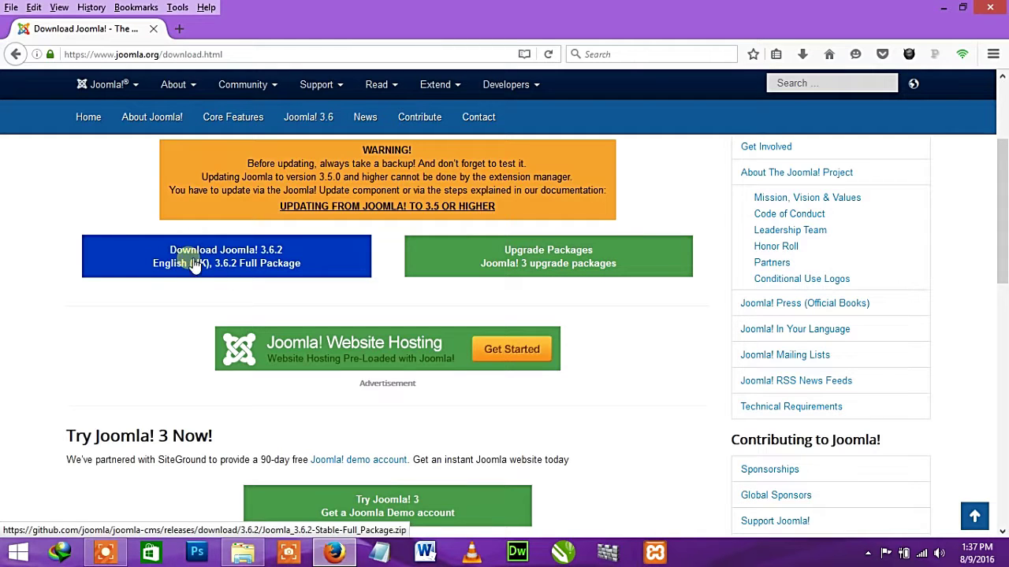
pyautogui.click(252, 263)
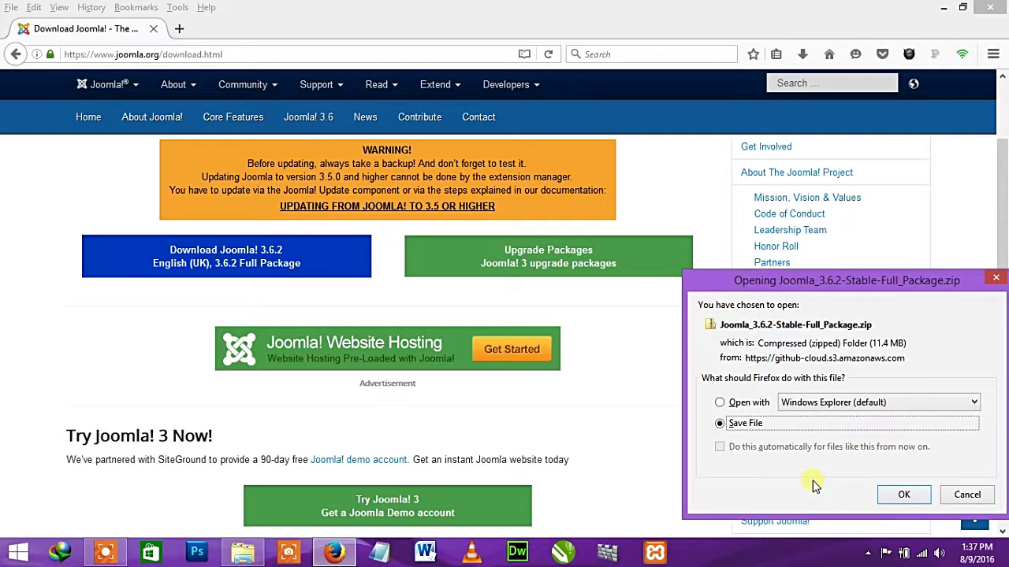
pyautogui.click(957, 499)
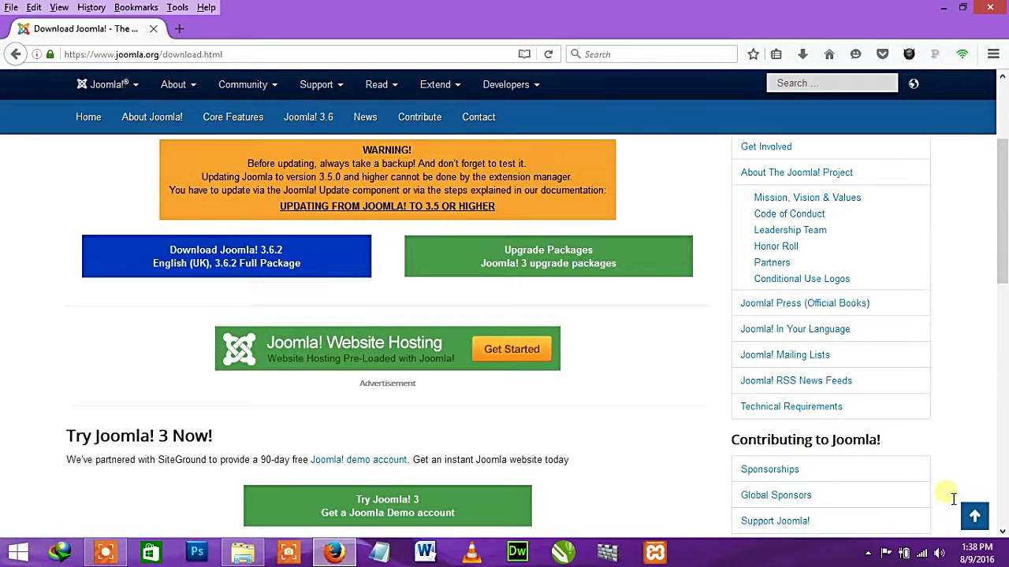
pyautogui.click(950, 14)
pyautogui.click(702, 226)
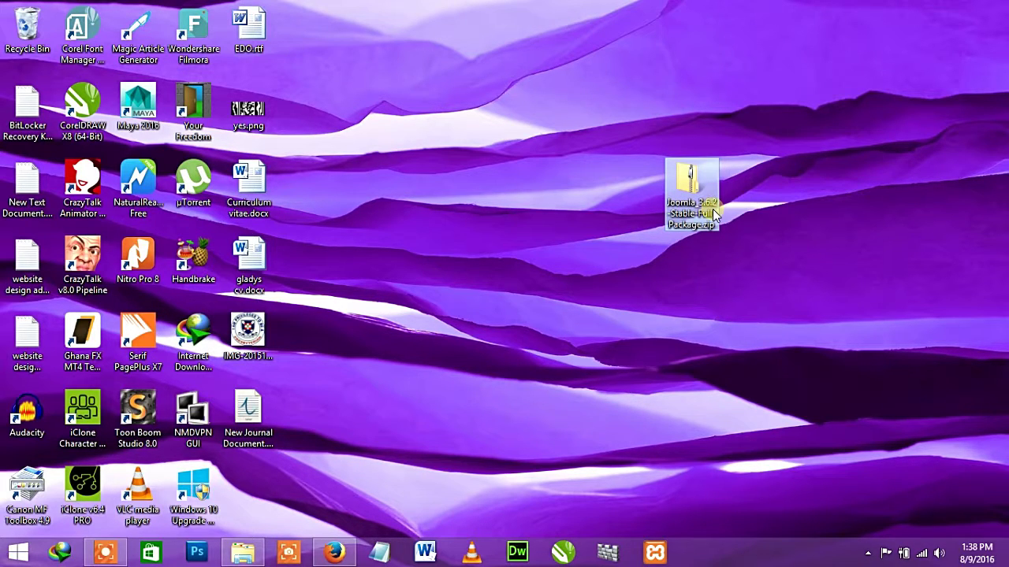
pyautogui.click(739, 203)
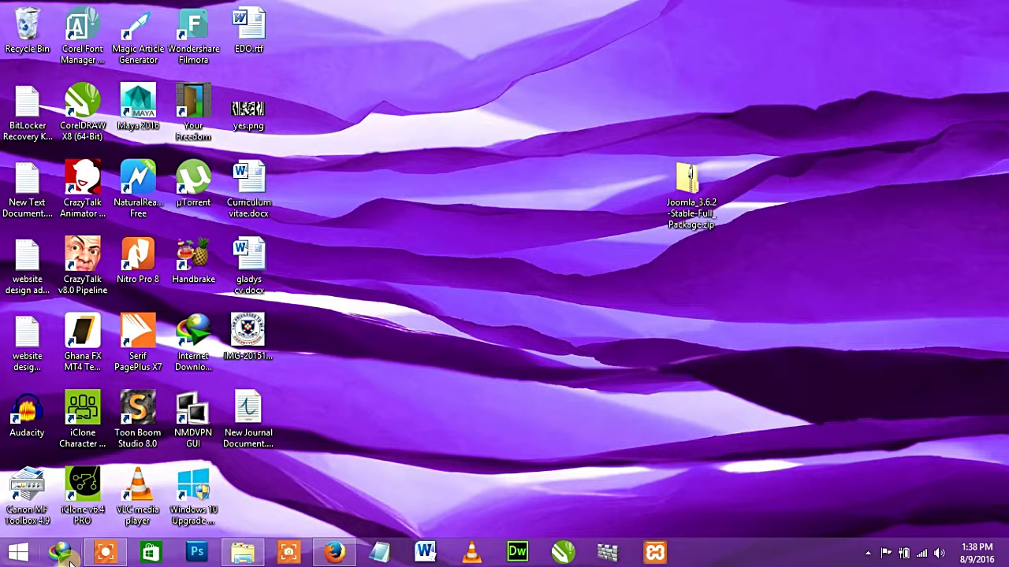
# - Create an empty mynewsite folder in C:\xampp\htdocs and open it
pyautogui.moveTo(108, 556)
pyautogui.click(243, 552)
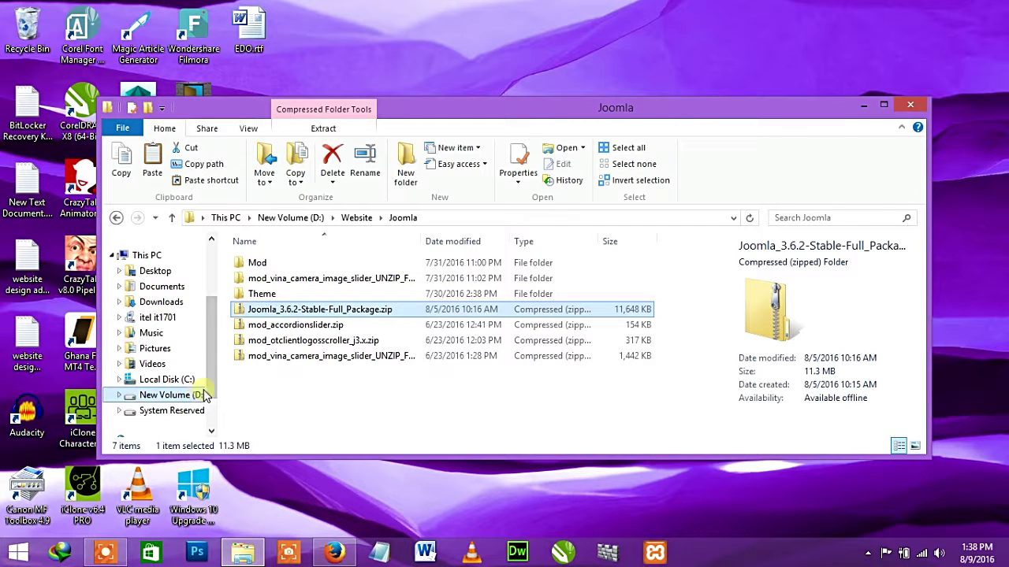
pyautogui.click(168, 380)
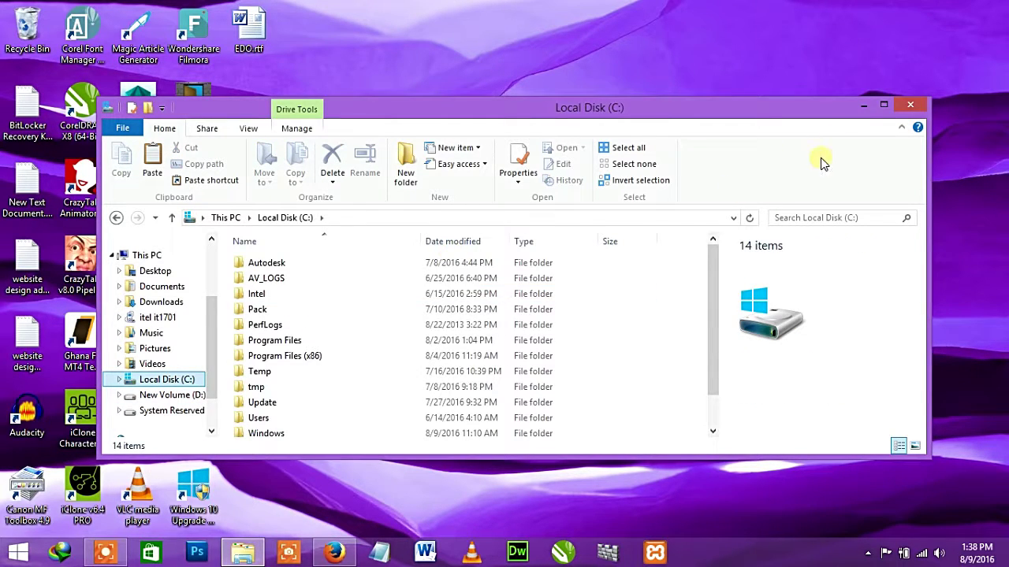
pyautogui.click(883, 104)
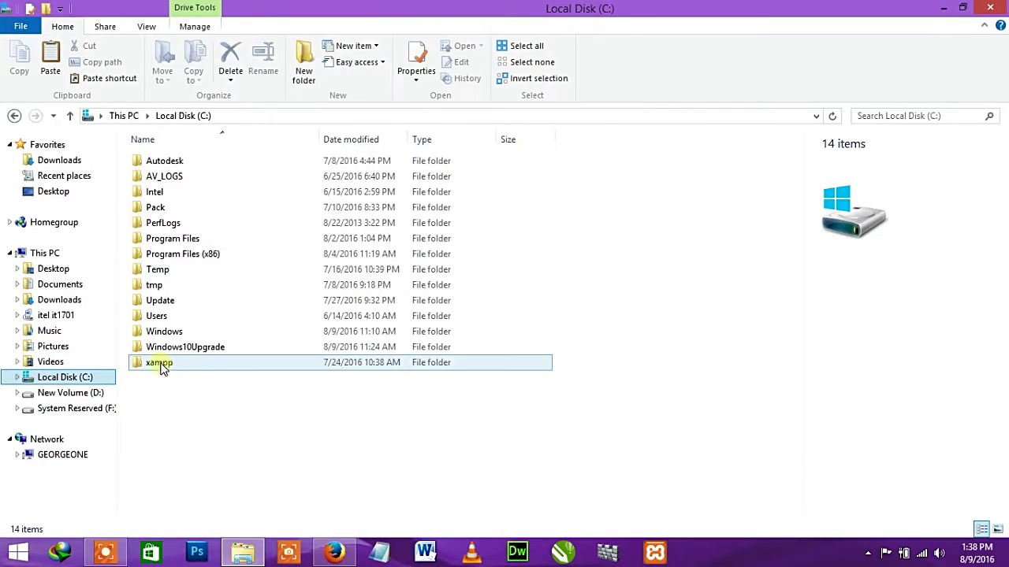
pyautogui.doubleClick(166, 364)
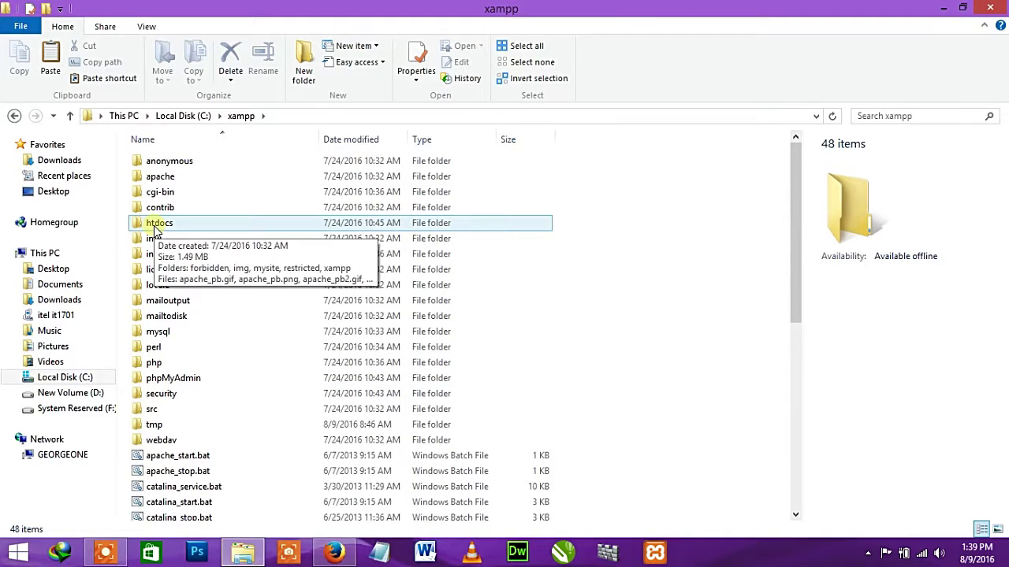
pyautogui.doubleClick(153, 227)
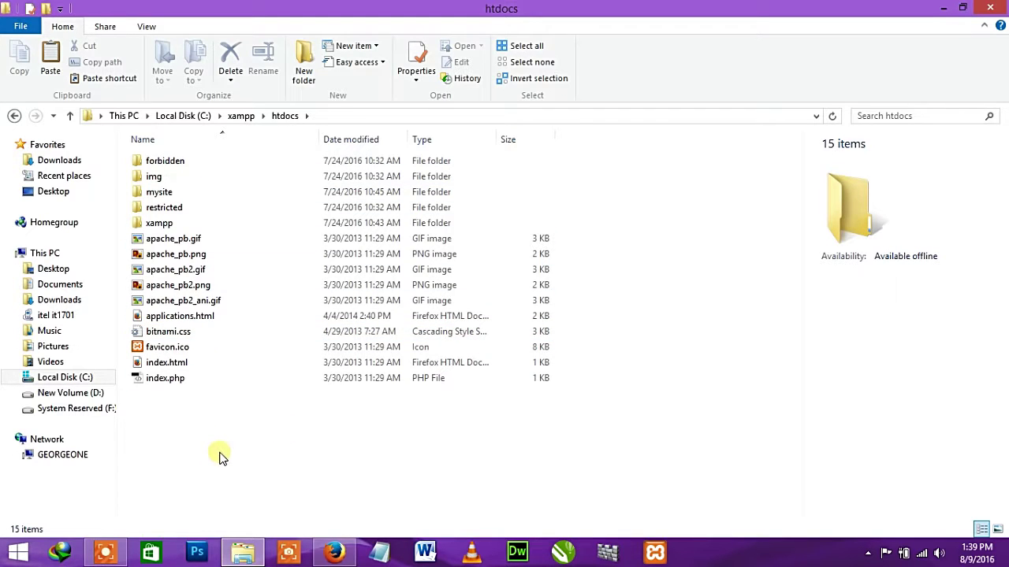
pyautogui.click(303, 85)
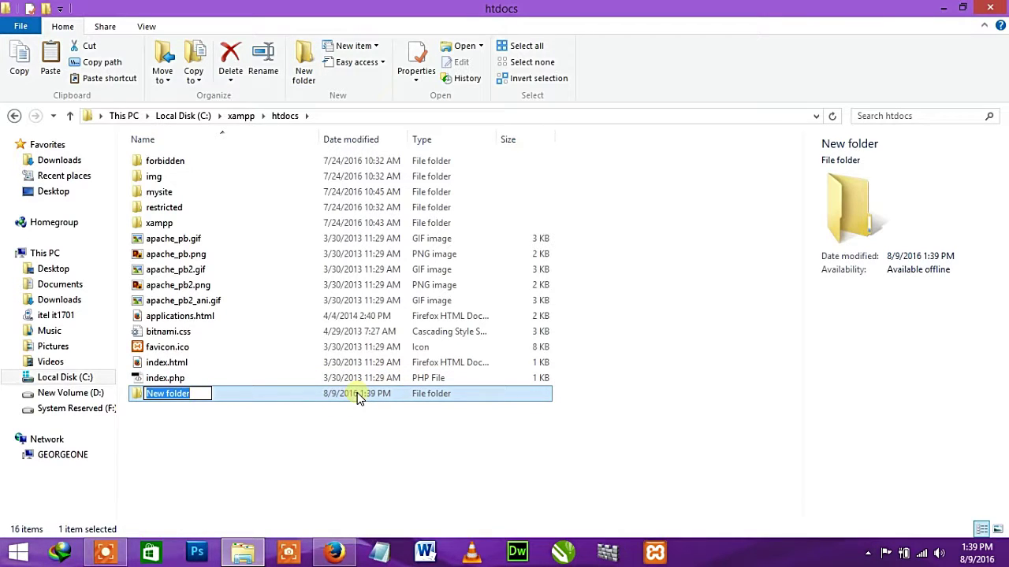
pyautogui.write('mynewsite')
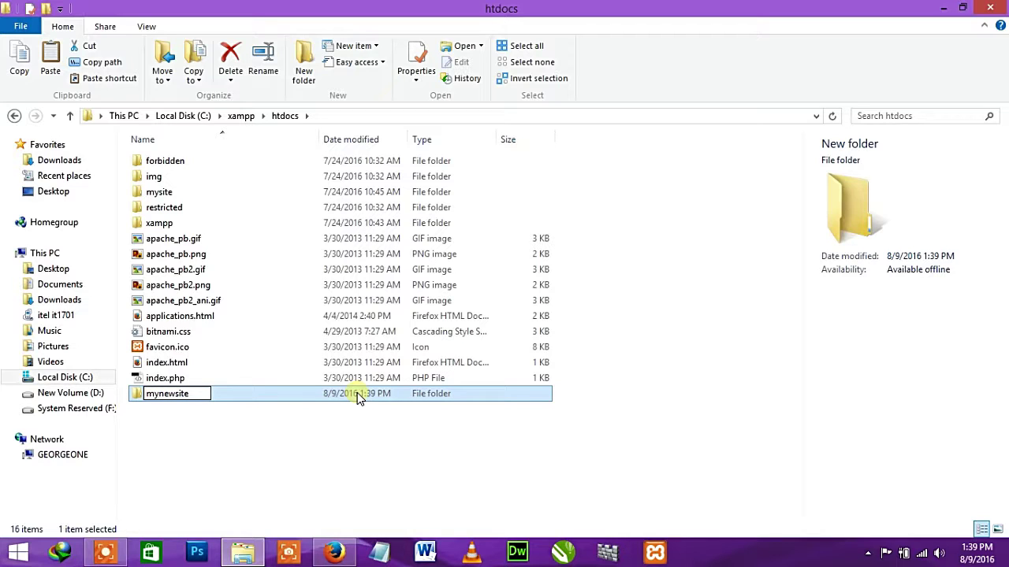
pyautogui.press('Return')
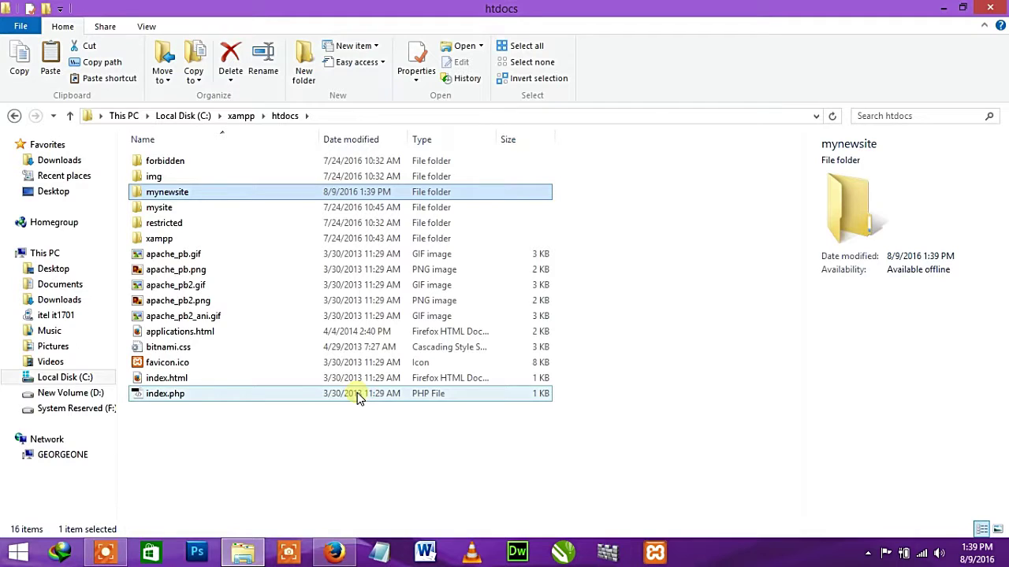
pyautogui.doubleClick(158, 194)
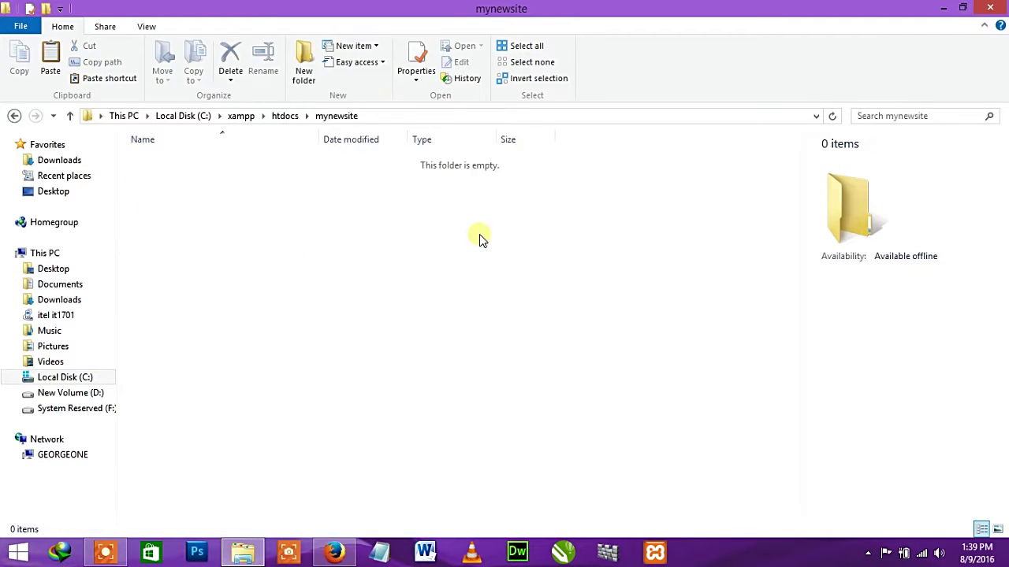
# - Paste the Joomla 3.6.2 zip into mynewsite and extract it to Joomla_3.6.2-Stable-Full_Package
pyautogui.click(944, 8)
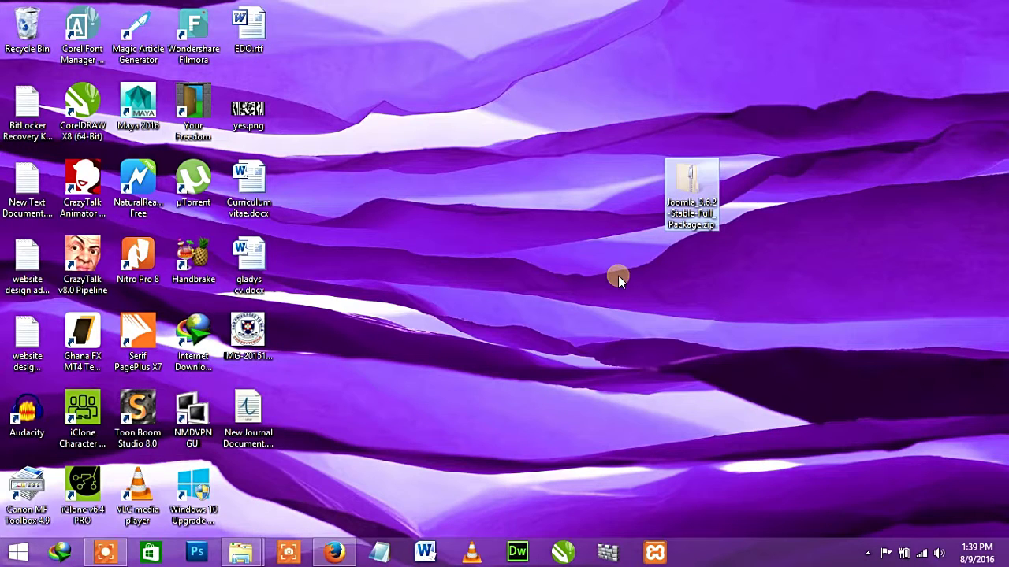
pyautogui.moveTo(244, 550)
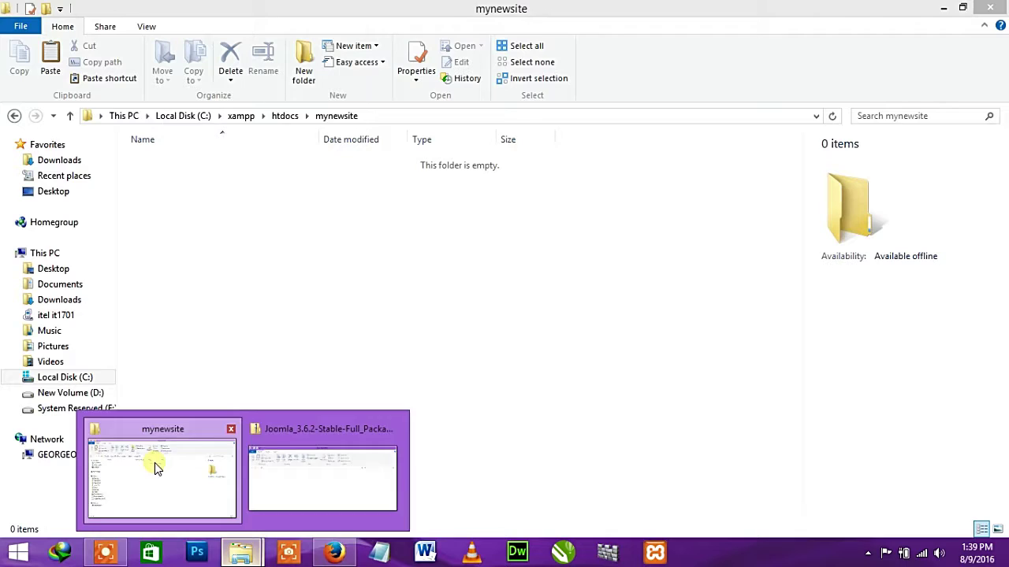
pyautogui.click(156, 467)
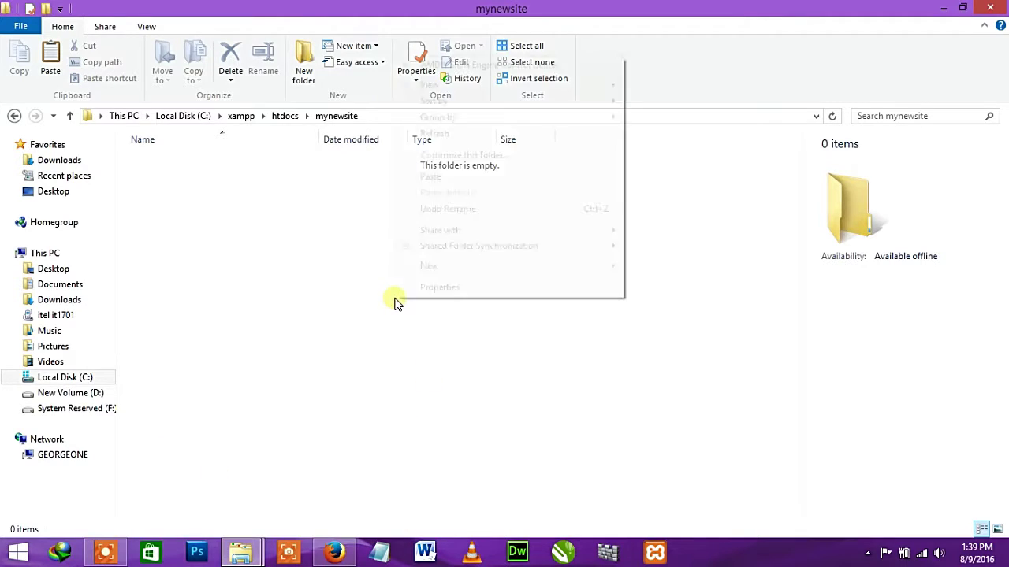
pyautogui.rightClick(395, 303)
pyautogui.click(442, 176)
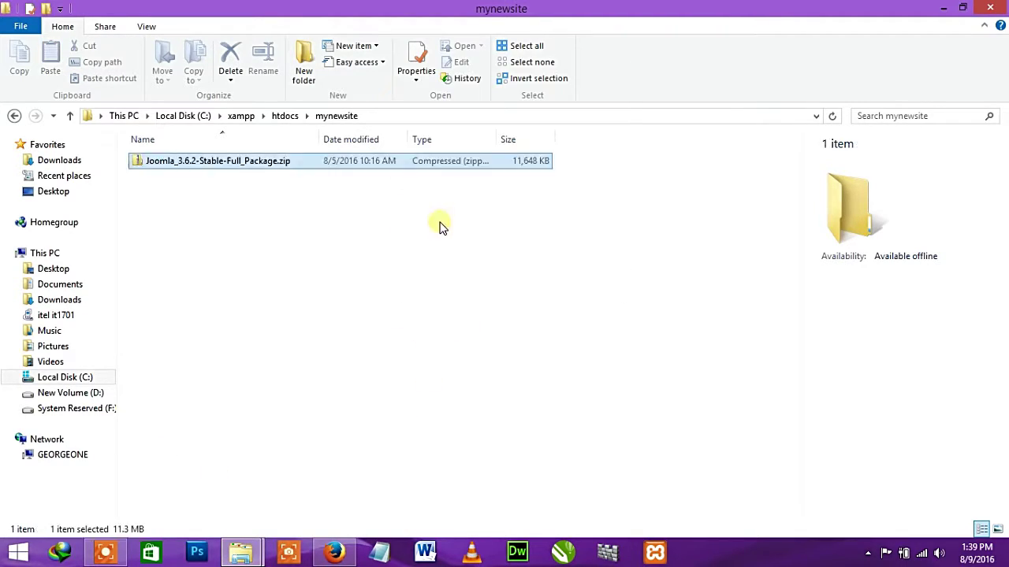
pyautogui.rightClick(274, 164)
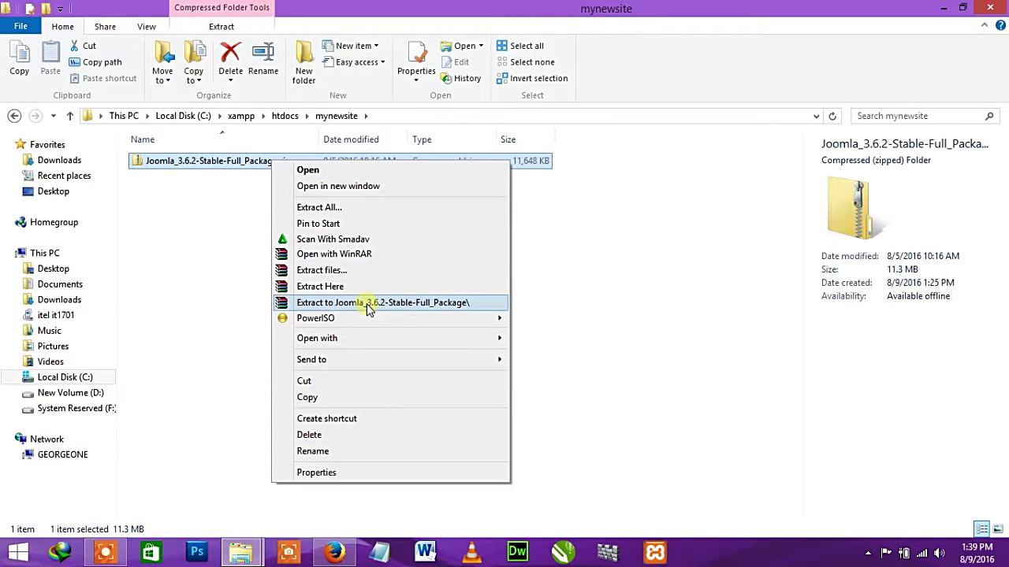
pyautogui.click(368, 308)
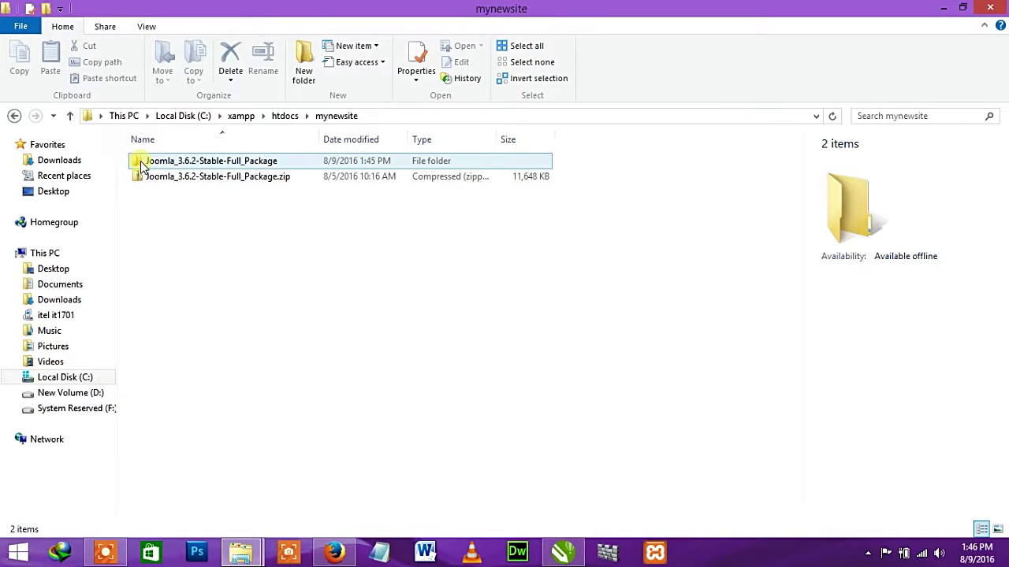
# - Copy all 22 files and folders inside the extracted Joomla_3.6.2-Stable-Full_Package folder
pyautogui.doubleClick(142, 164)
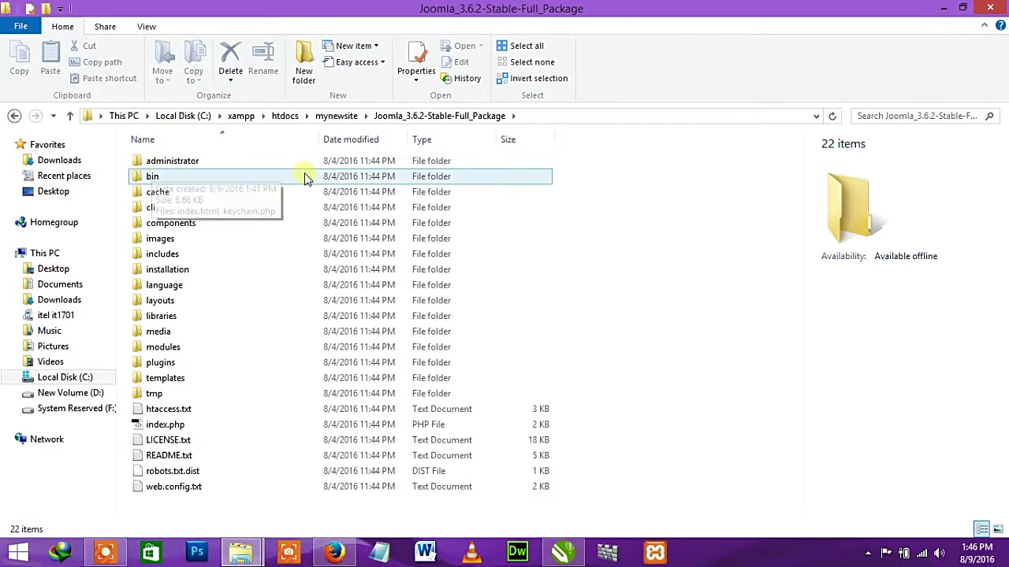
pyautogui.click(349, 164)
pyautogui.hotkey('ctrl', 'a')
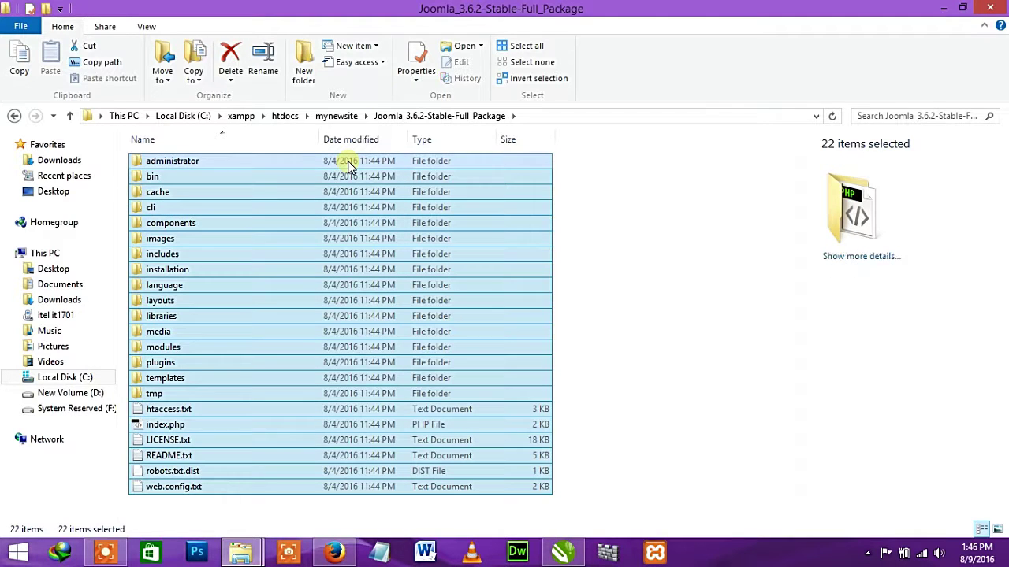
pyautogui.hotkey('ctrl', 'c')
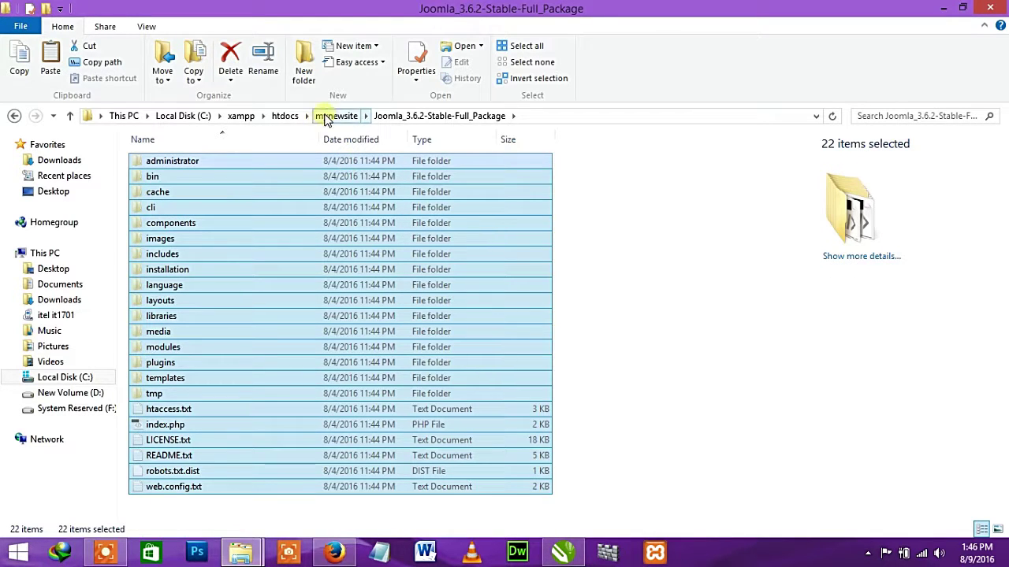
# - Back in mynewsite, delete the Joomla zip and paste the copied Joomla files there
pyautogui.click(323, 116)
pyautogui.click(226, 210)
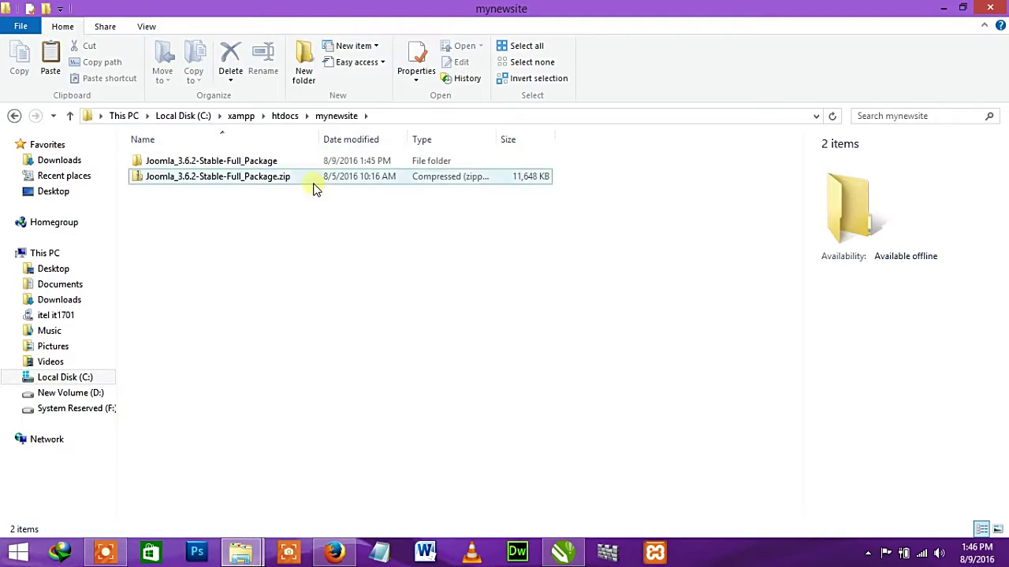
pyautogui.click(235, 178)
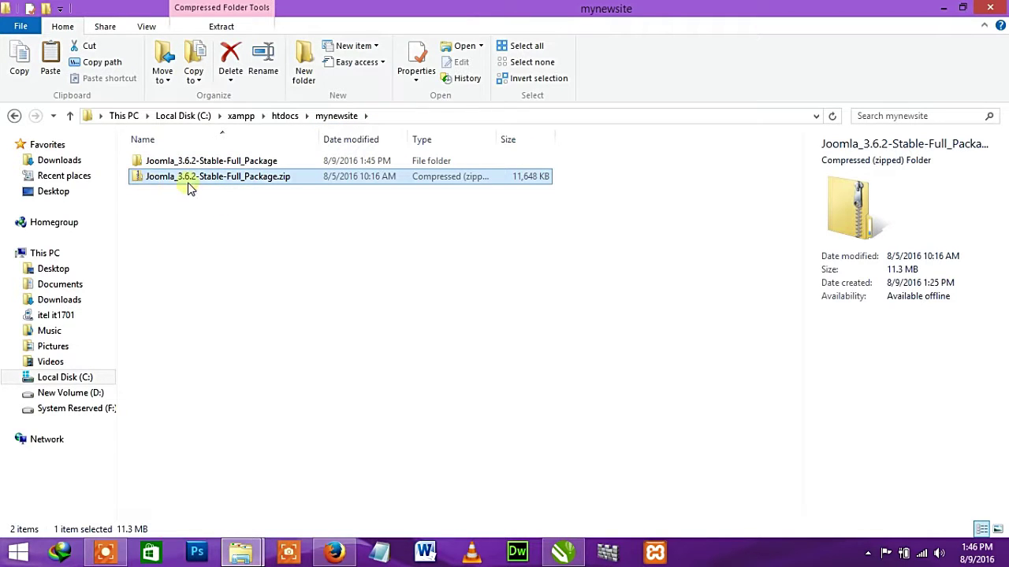
pyautogui.moveTo(203, 241); pyautogui.dragTo(234, 263)
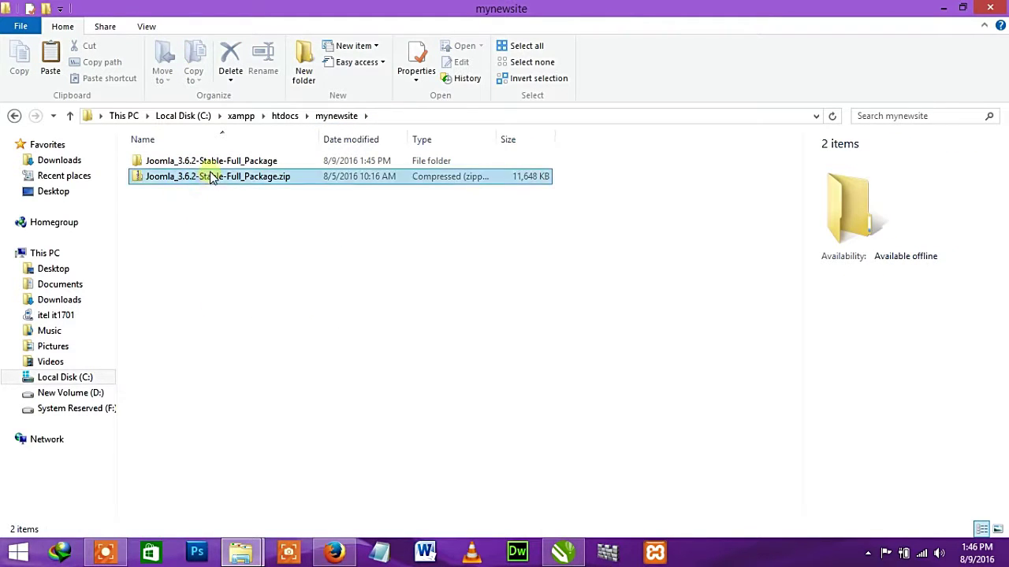
pyautogui.click(209, 164)
pyautogui.click(219, 180)
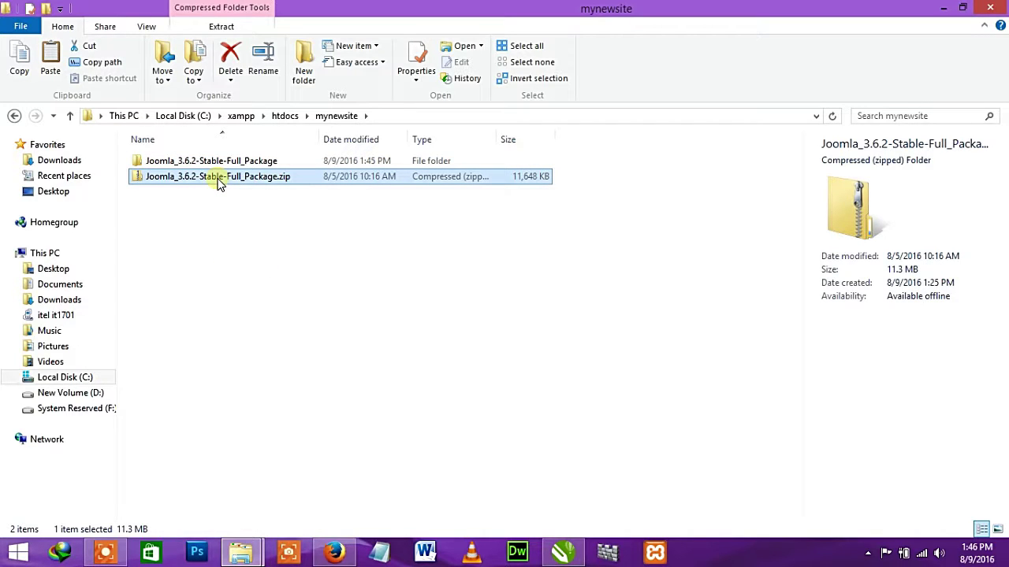
pyautogui.press('Delete')
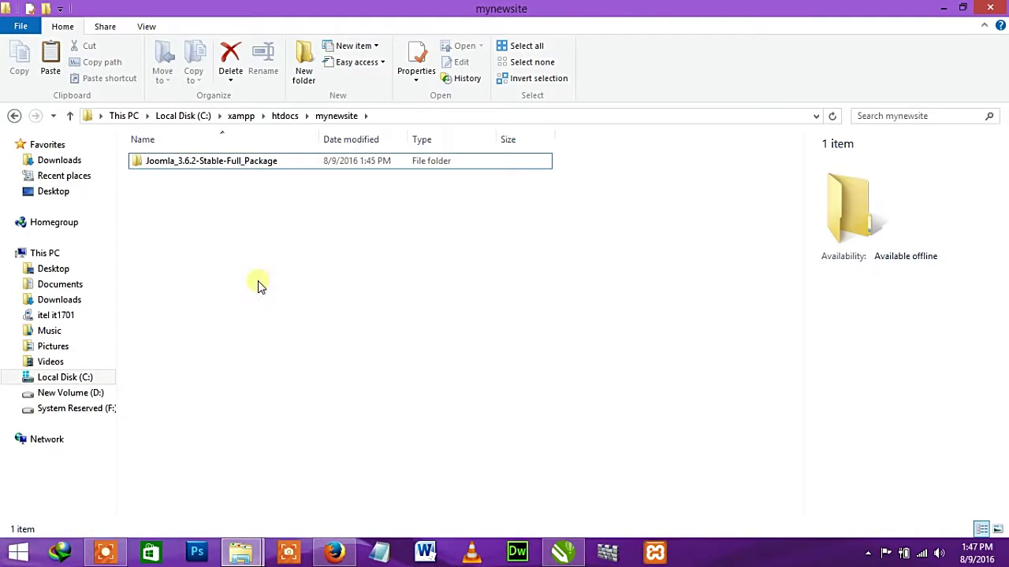
pyautogui.hotkey('ctrl', 'v')
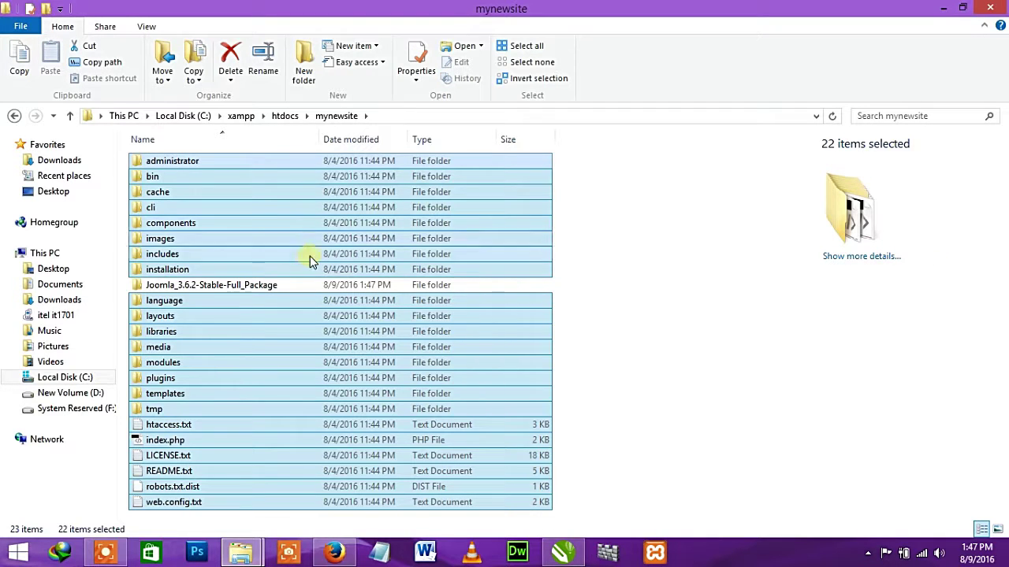
pyautogui.click(659, 264)
# - Delete the leftover Joomla_3.6.2-Stable-Full_Package folder from mynewsite and check the folder path
pyautogui.click(197, 290)
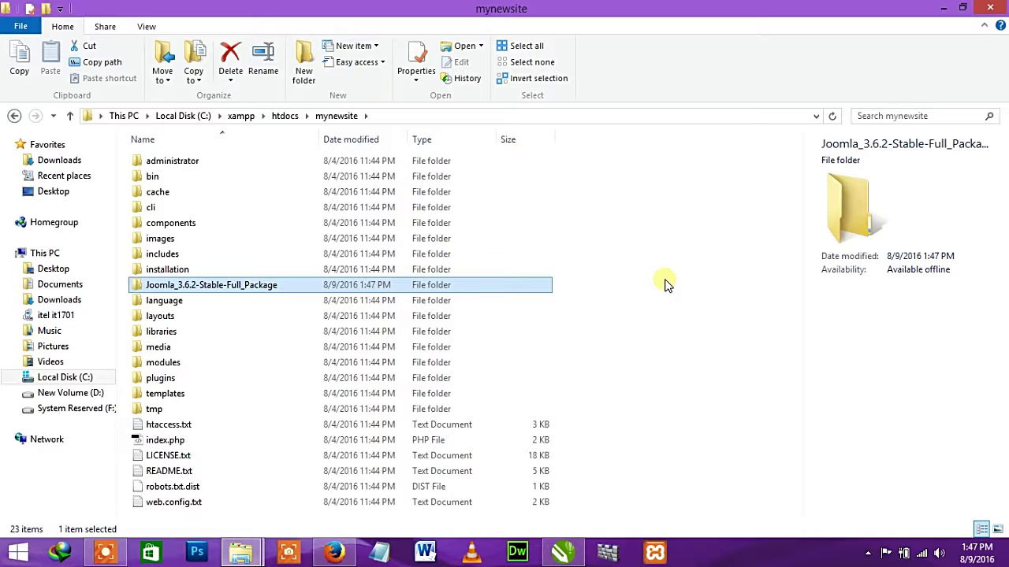
pyautogui.press('Delete')
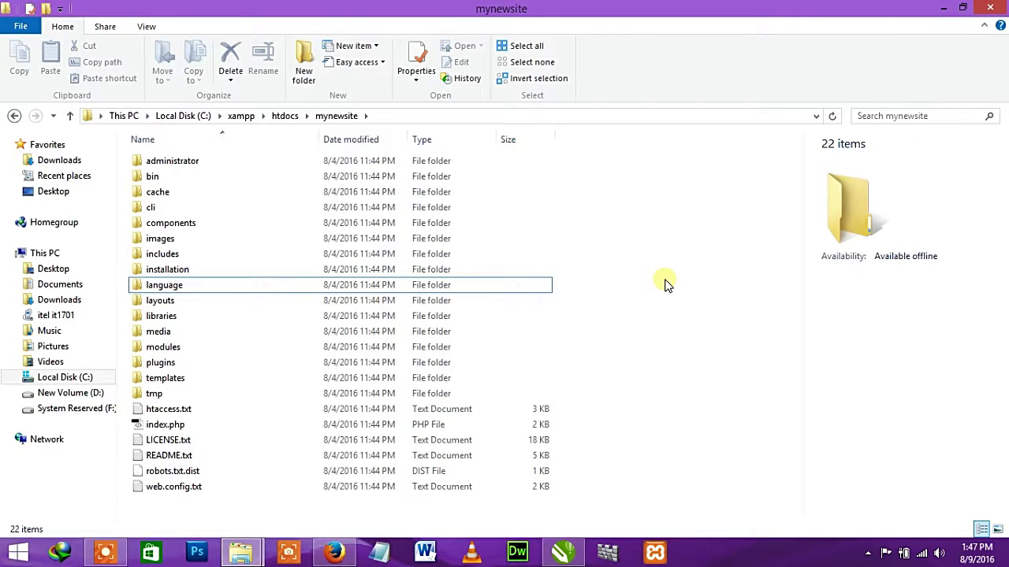
pyautogui.hotkey('ctrl', 'z')
pyautogui.click(151, 289)
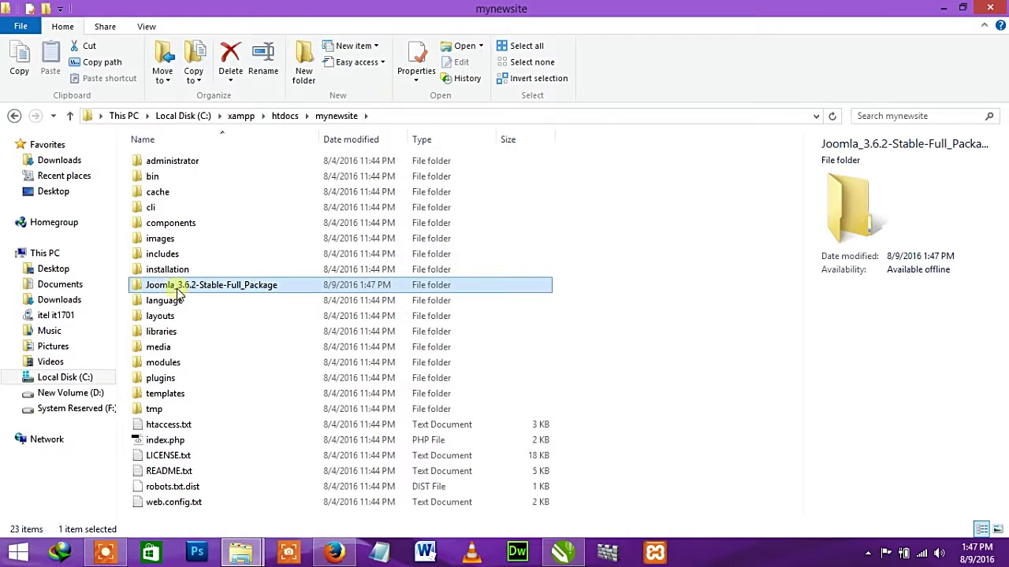
pyautogui.press('Delete')
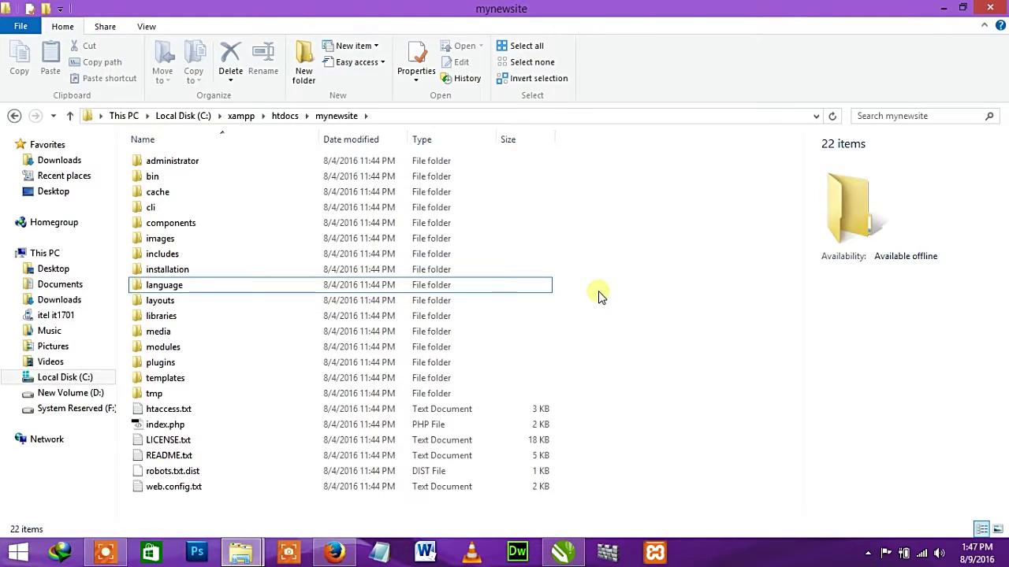
pyautogui.click(394, 117)
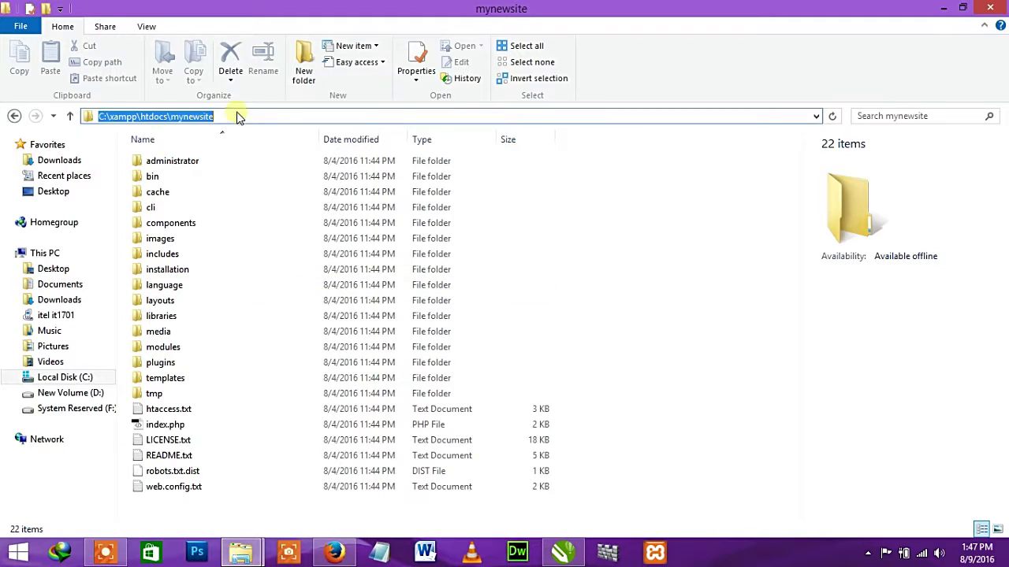
pyautogui.moveTo(232, 118); pyautogui.dragTo(177, 129)
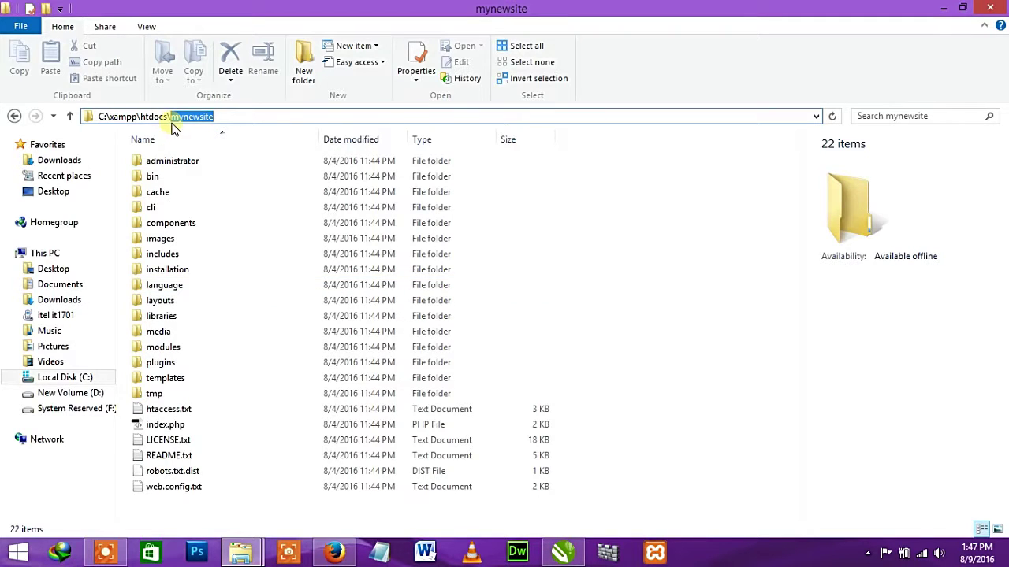
pyautogui.click(557, 176)
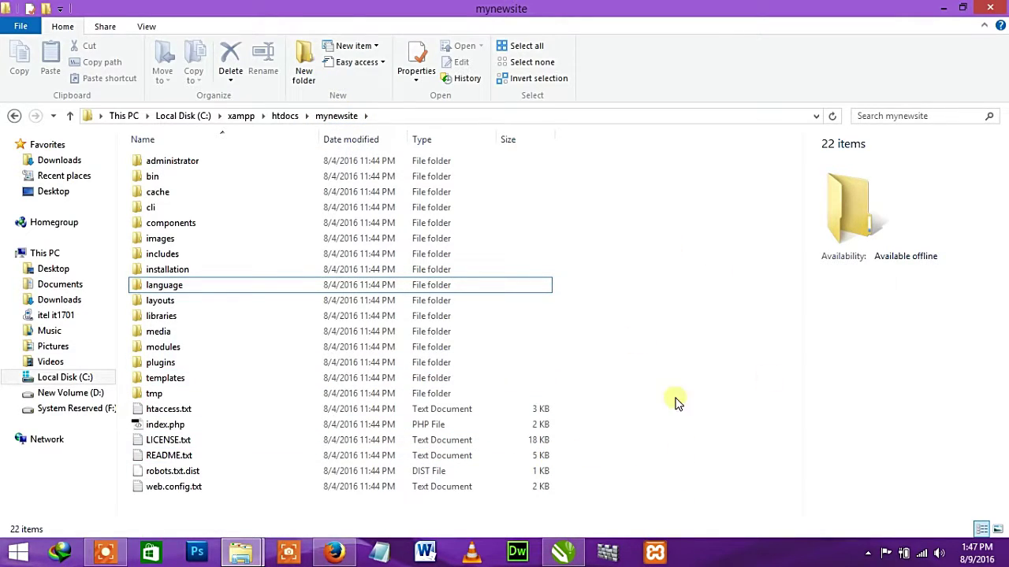
# - Launch XAMPP Control Panel as administrator from the taskbar
pyautogui.rightClick(655, 554)
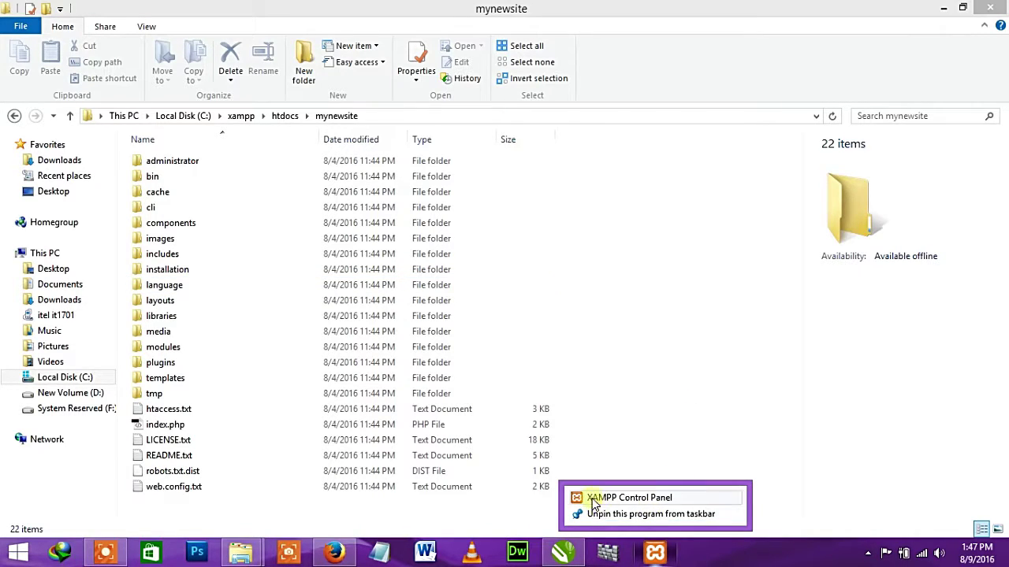
pyautogui.rightClick(626, 501)
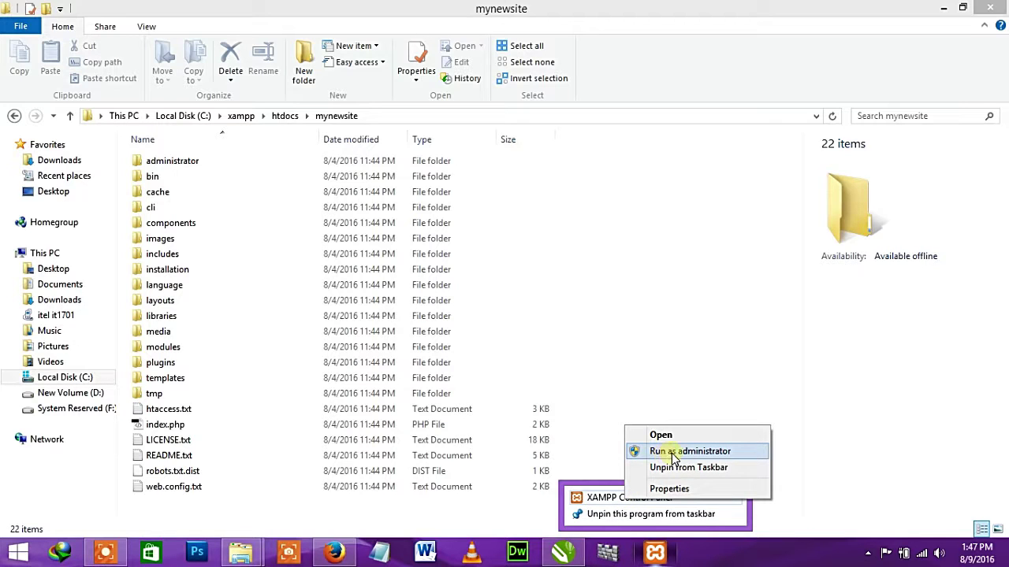
pyautogui.click(709, 452)
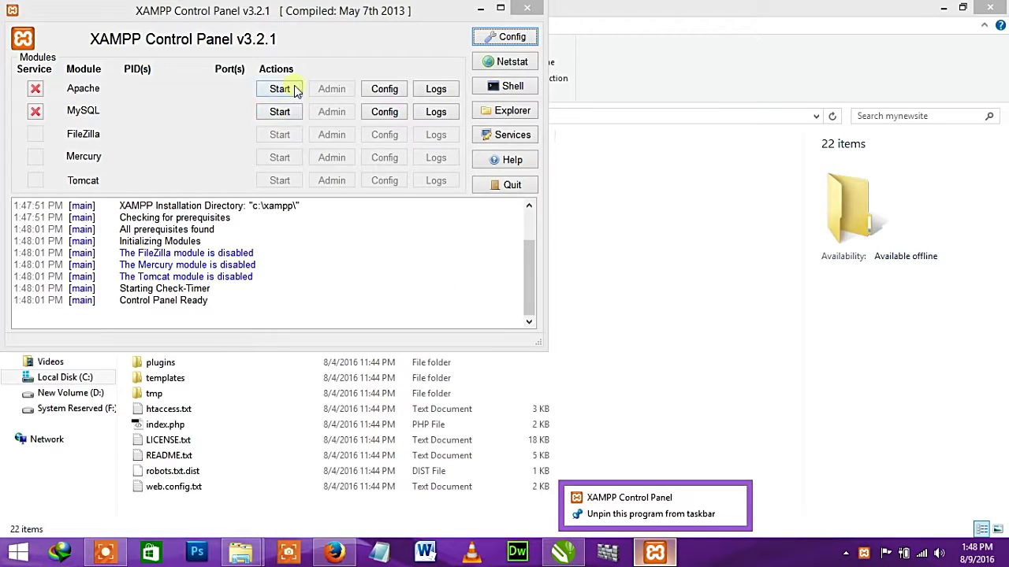
# - Start the Apache and MySQL servers in XAMPP Control Panel
pyautogui.moveTo(534, 259); pyautogui.dragTo(524, 201)
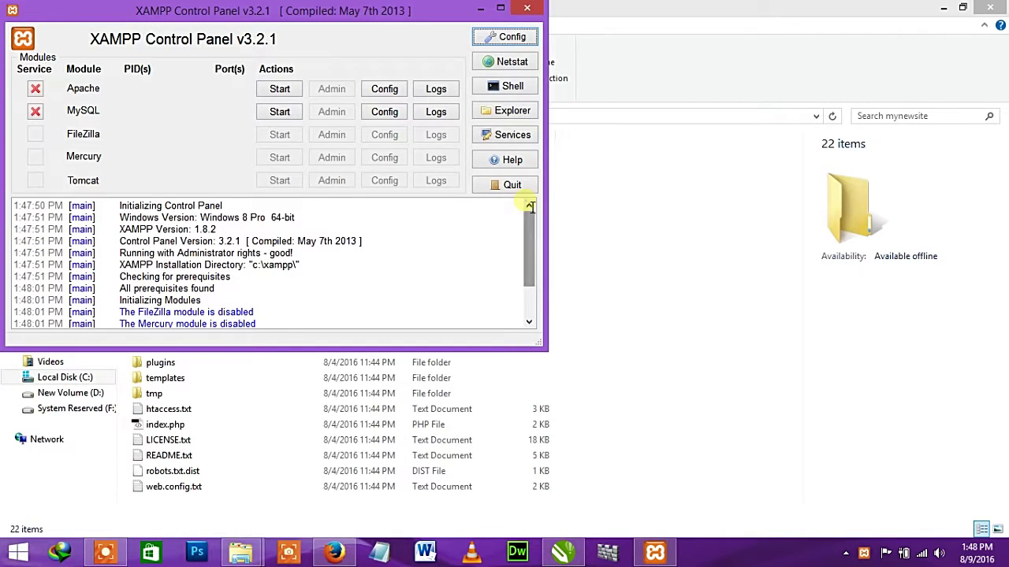
pyautogui.click(296, 88)
pyautogui.click(283, 114)
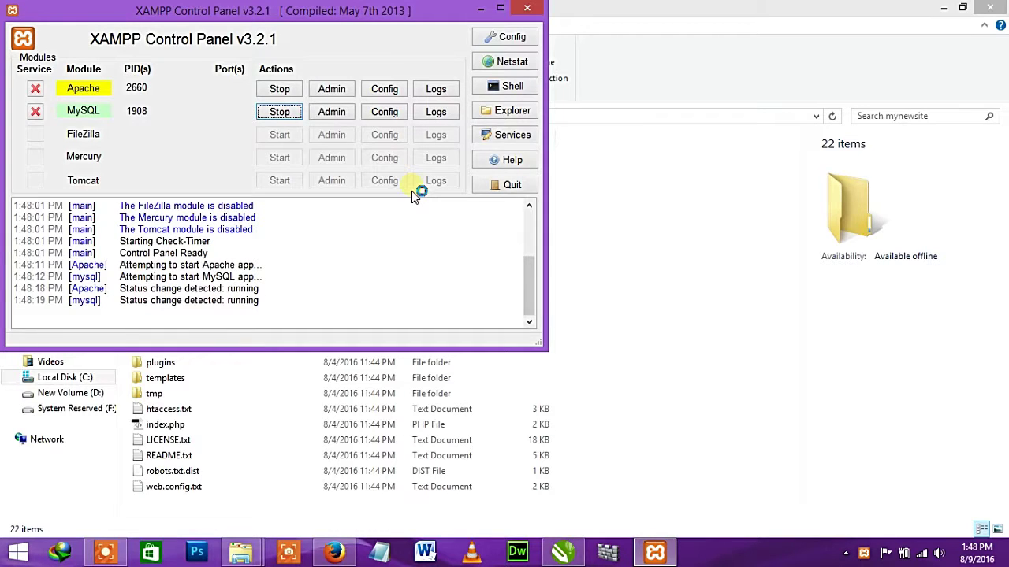
pyautogui.click(342, 94)
# - Load localhost/mynewsite in Firefox to open the Joomla Web Installer
pyautogui.write('localhost/mynewsite')
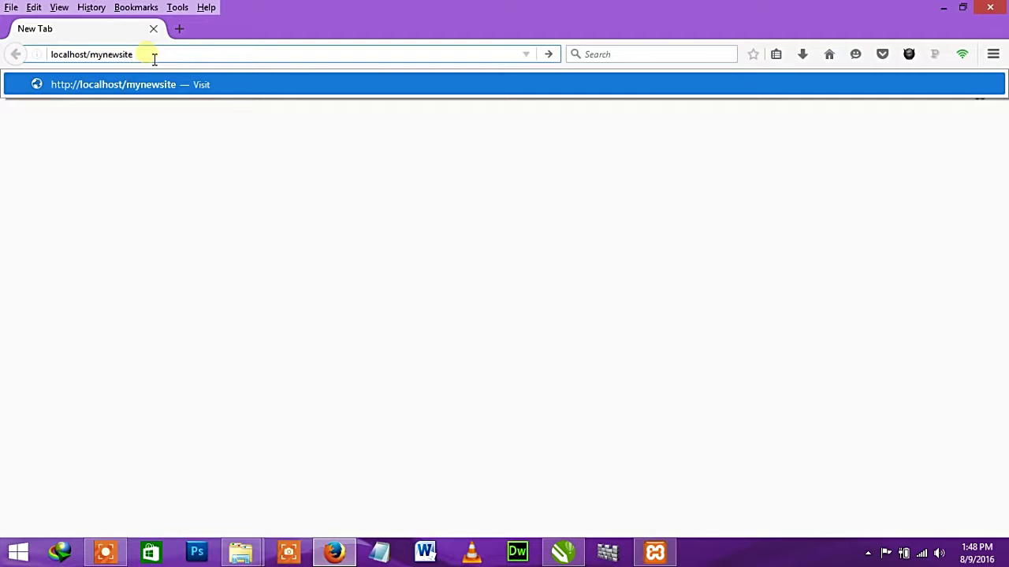
pyautogui.press('Return')
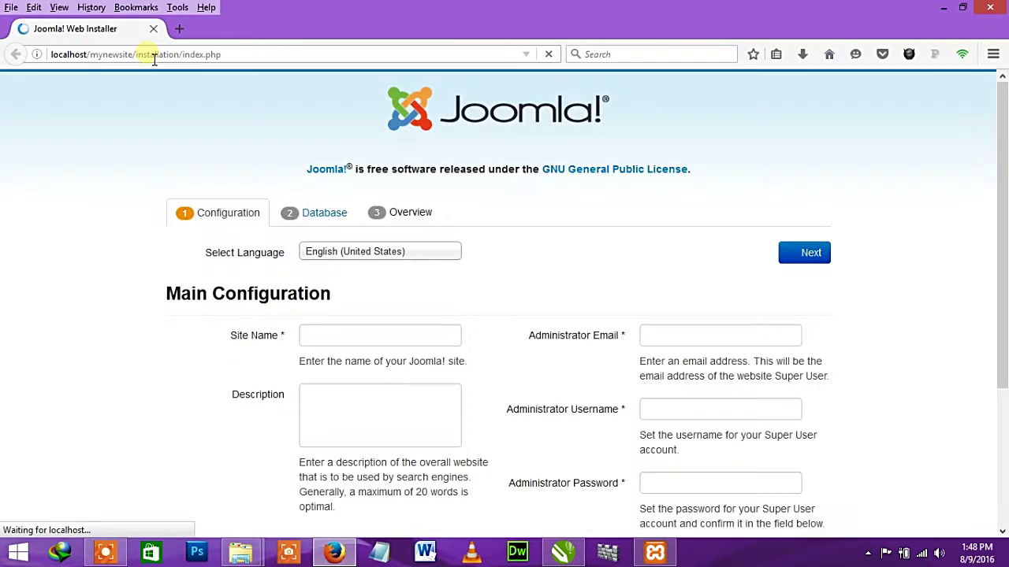
pyautogui.scroll(-5, 603, 378)
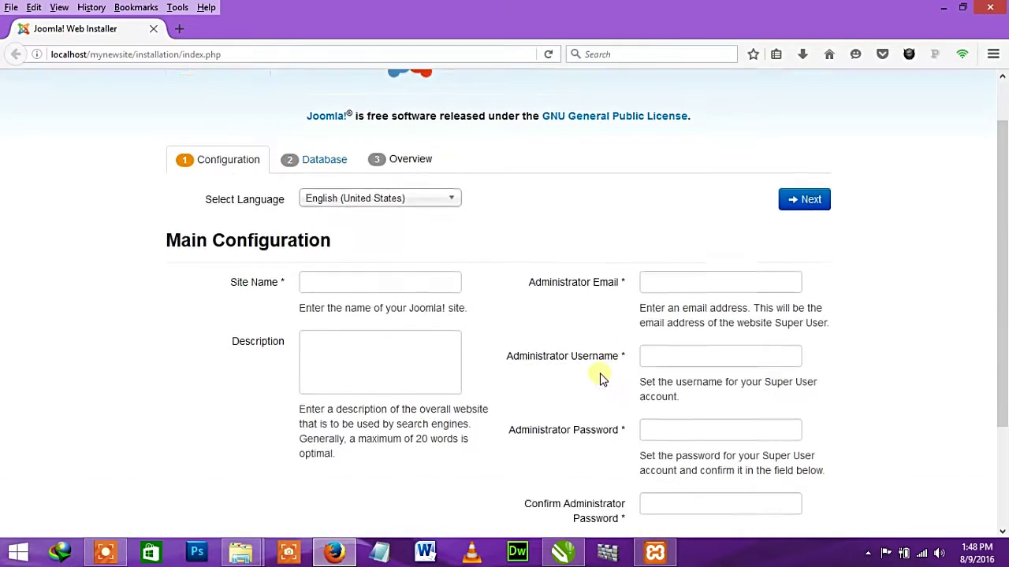
pyautogui.scroll(2, 541, 338)
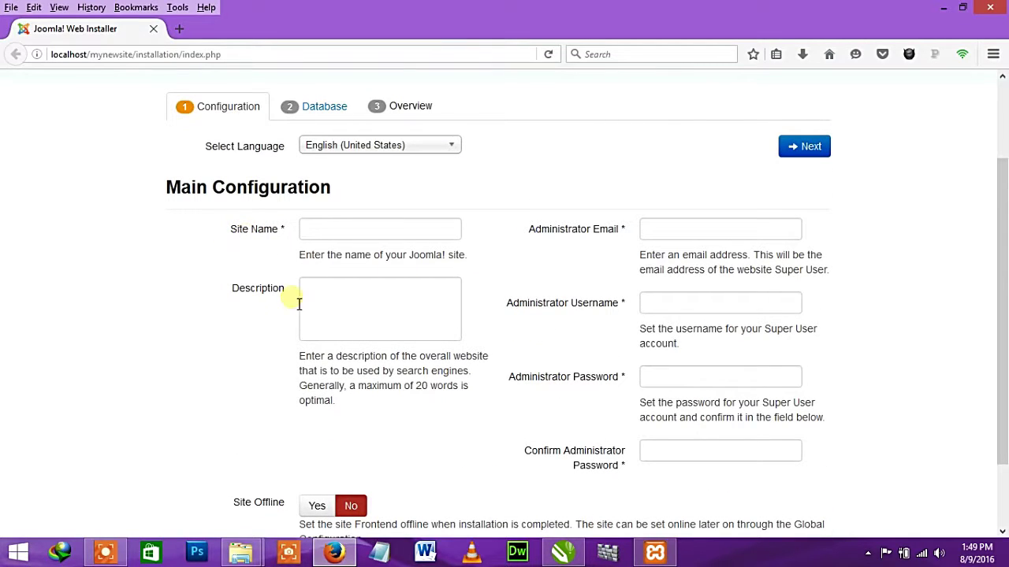
# - Begin the Site Name field with "M" on the Main Configuration page
pyautogui.click(337, 299)
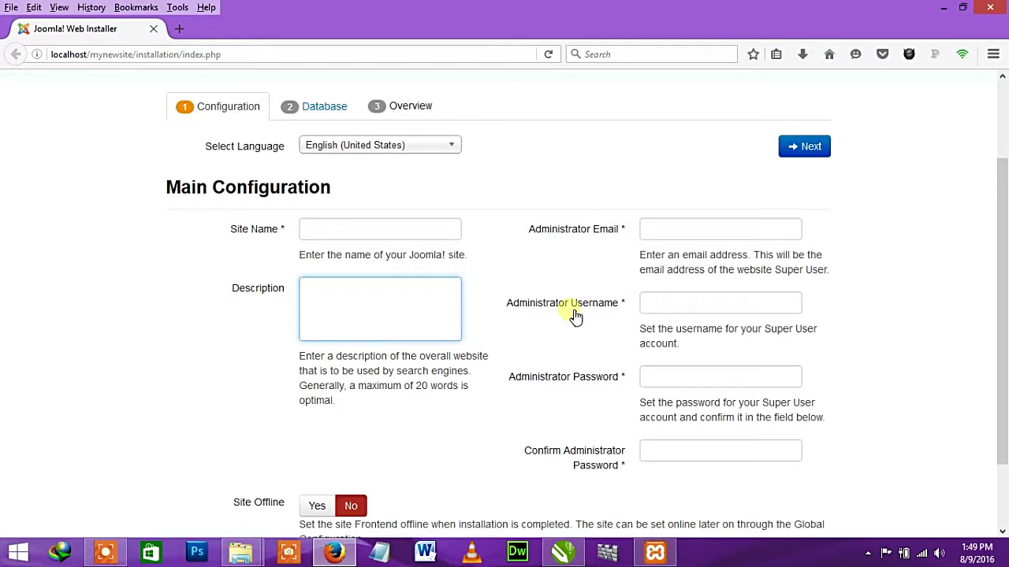
pyautogui.scroll(2, 576, 316)
pyautogui.scroll(-4, 623, 394)
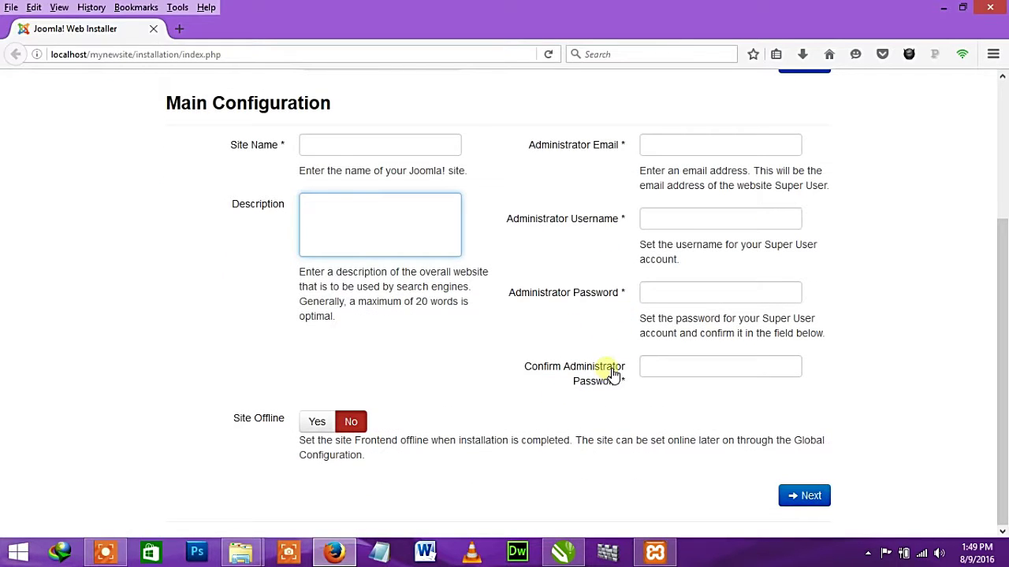
pyautogui.scroll(4, 612, 374)
pyautogui.click(418, 344)
pyautogui.write('M')
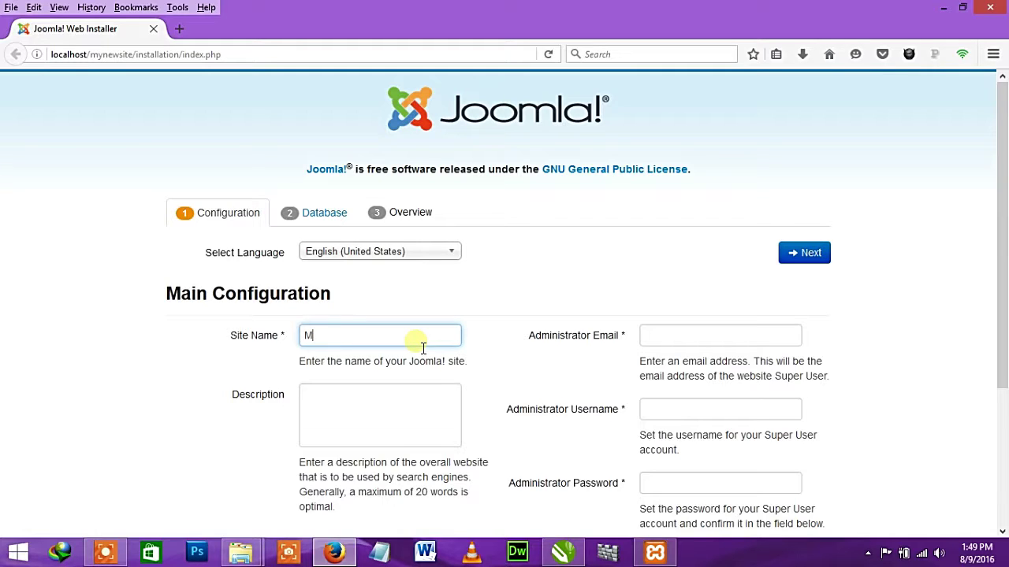
# - Set the Site Name to "My Site With Joomla"
pyautogui.press('BackSpace')
pyautogui.write('My s')
pyautogui.press('BackSpace')
pyautogui.write('Site With Joomla')
# - Write the site Description ending "description goes here", fixing its spelling mistakes
pyautogui.click(393, 403)
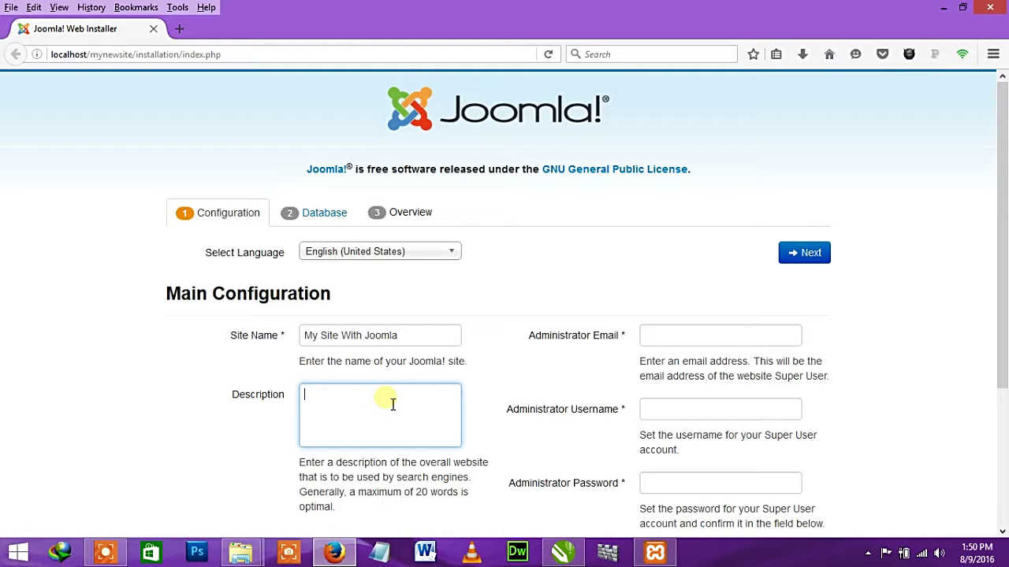
pyautogui.write('You descrption')
pyautogui.click(352, 396)
pyautogui.write('i')
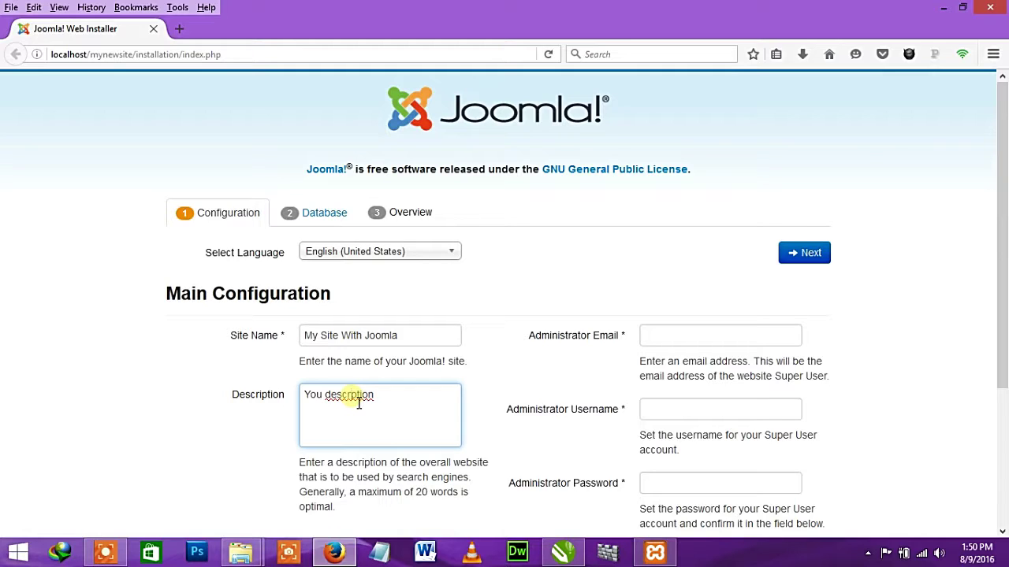
pyautogui.click(398, 402)
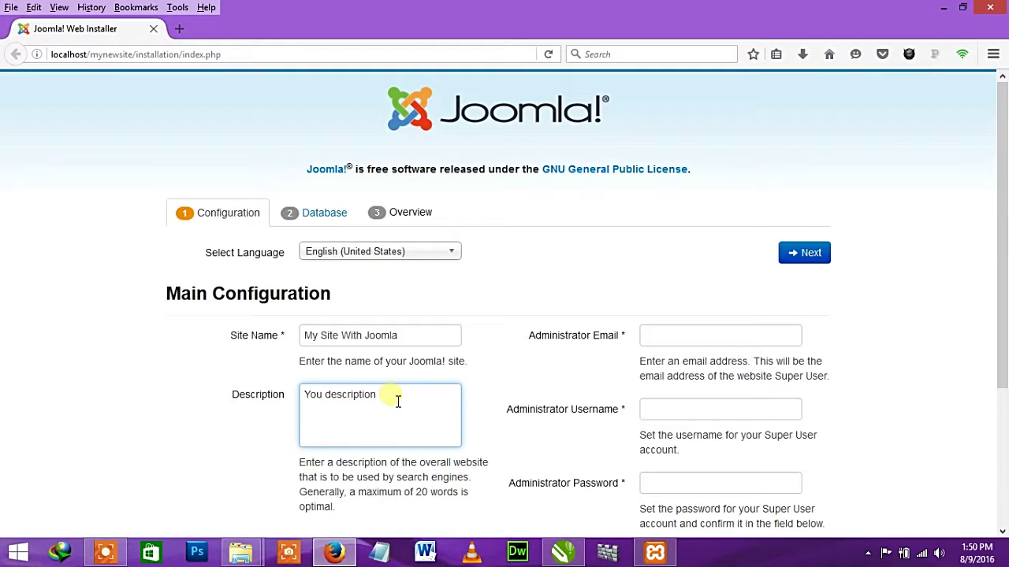
pyautogui.write('goes here')
pyautogui.rightClick(398, 402)
pyautogui.click(460, 134)
# - Enter the administrator e-mail address
pyautogui.scroll(-2, 450, 398)
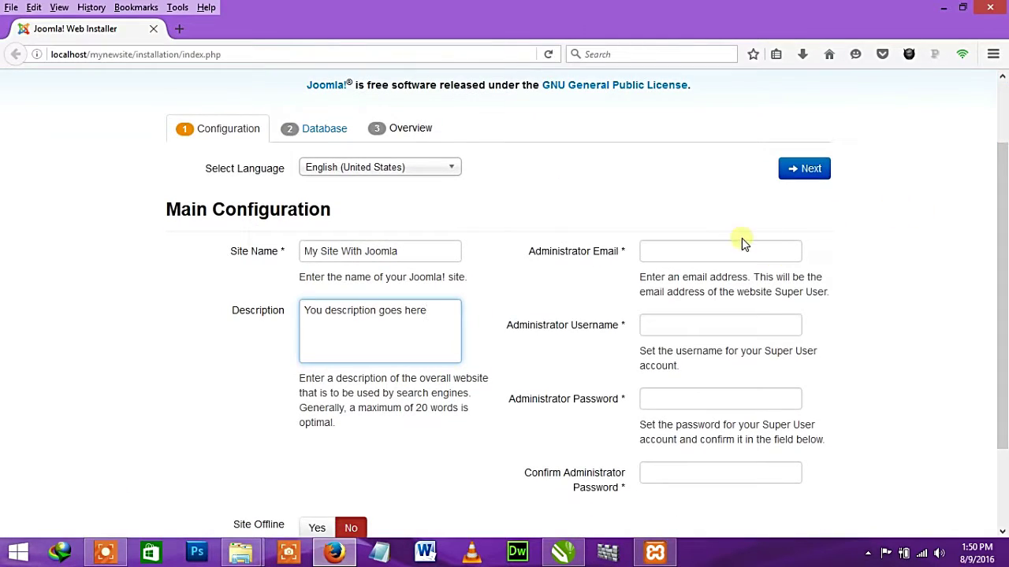
pyautogui.click(713, 252)
pyautogui.write('yourmai')
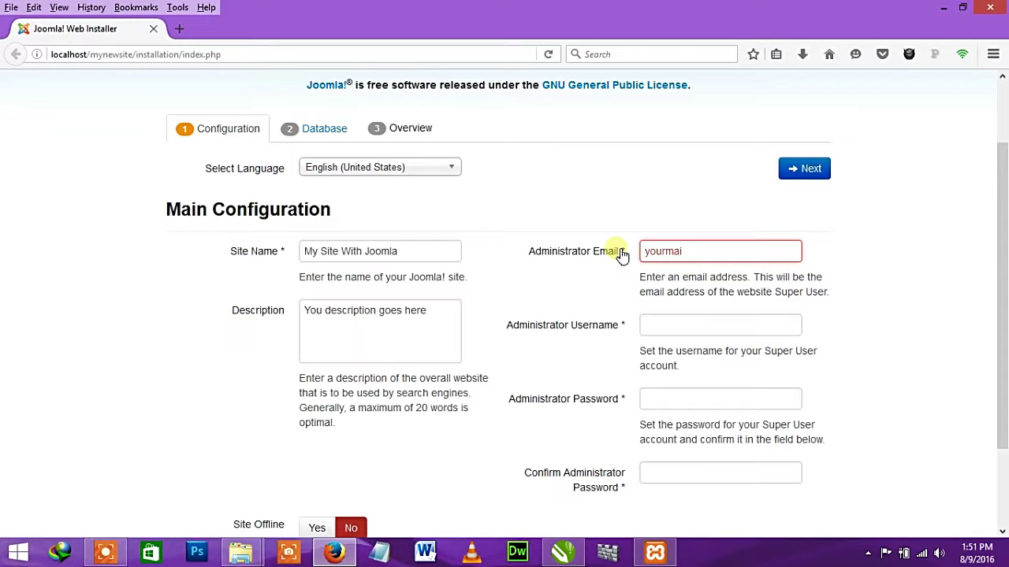
pyautogui.write('l@gmail.com')
# - Enter the Administrator Username, replacing the initial numeric entry
pyautogui.press('Tab')
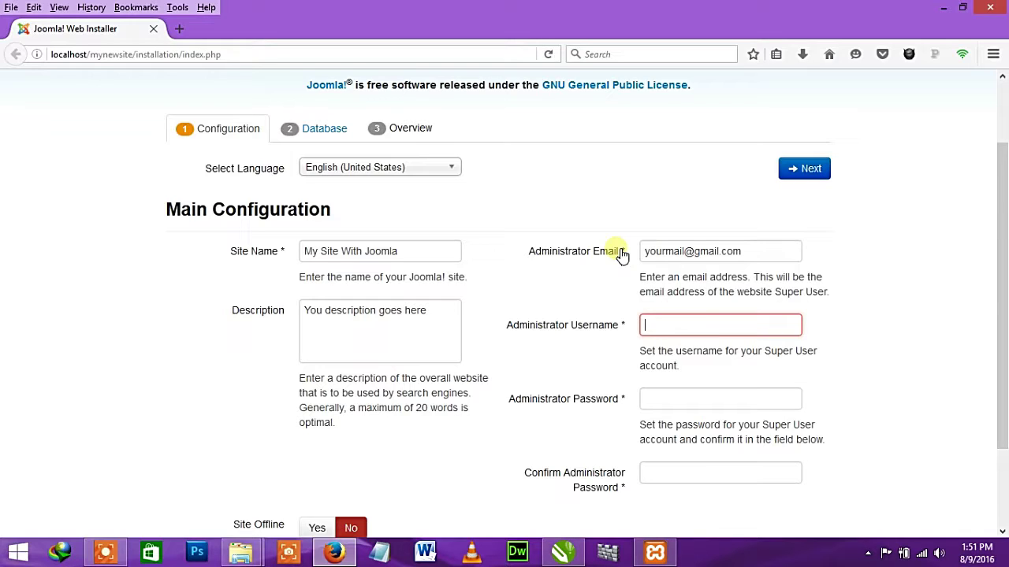
pyautogui.write('1234')
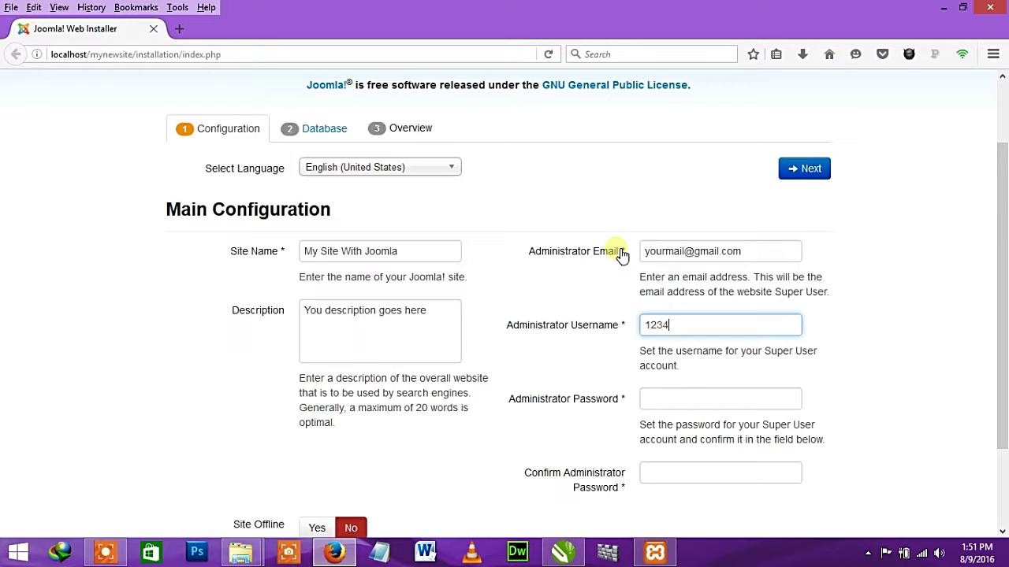
pyautogui.write('56789')
pyautogui.press('Tab')
pyautogui.moveTo(733, 325); pyautogui.dragTo(586, 324)
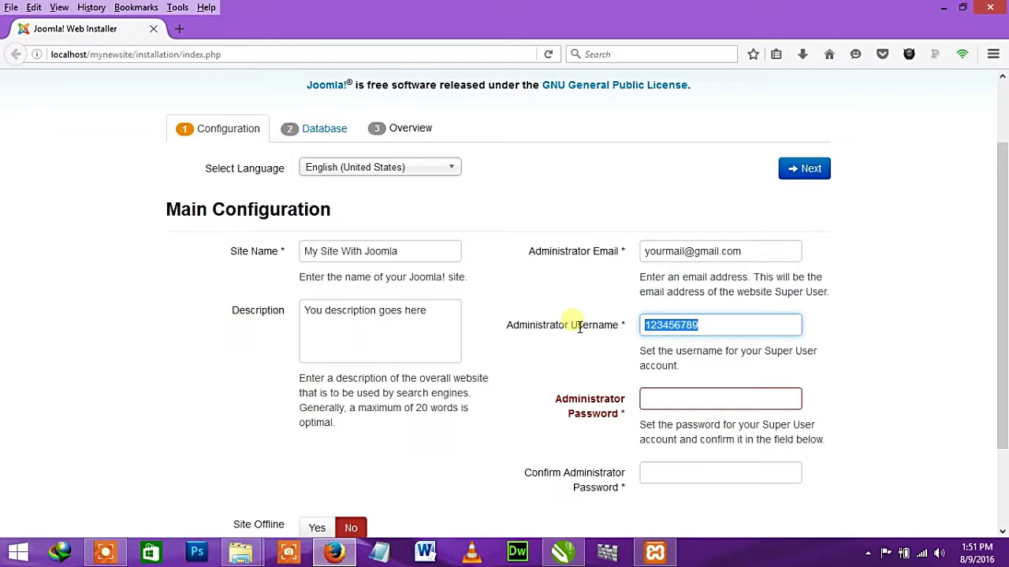
pyautogui.write('yeut')
pyautogui.press('BackSpace')
pyautogui.press('BackSpace')
pyautogui.write('syou')
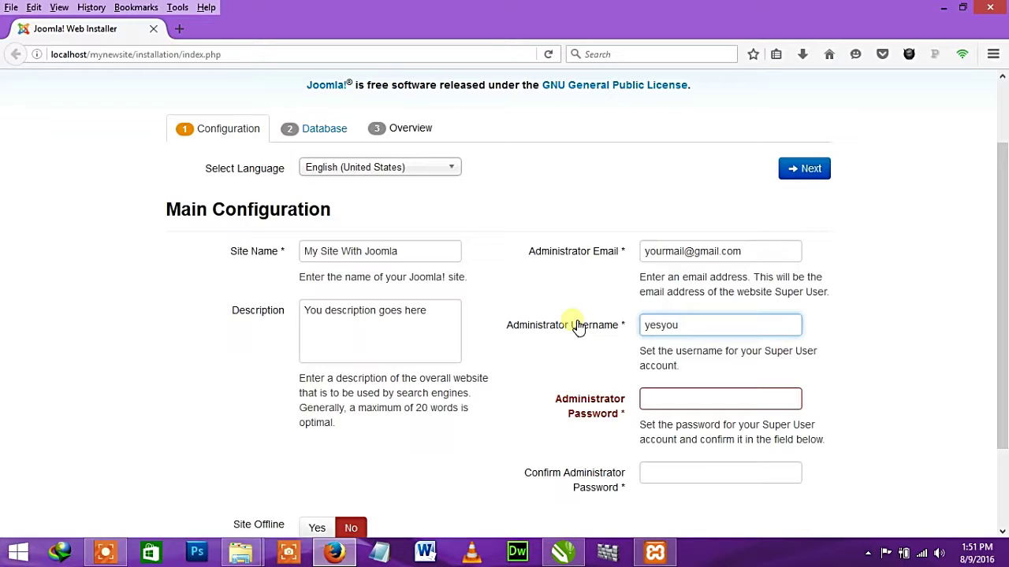
pyautogui.write('canican')
# - Enter the administrator password and its matching confirmation, then press Next
pyautogui.press('Tab')
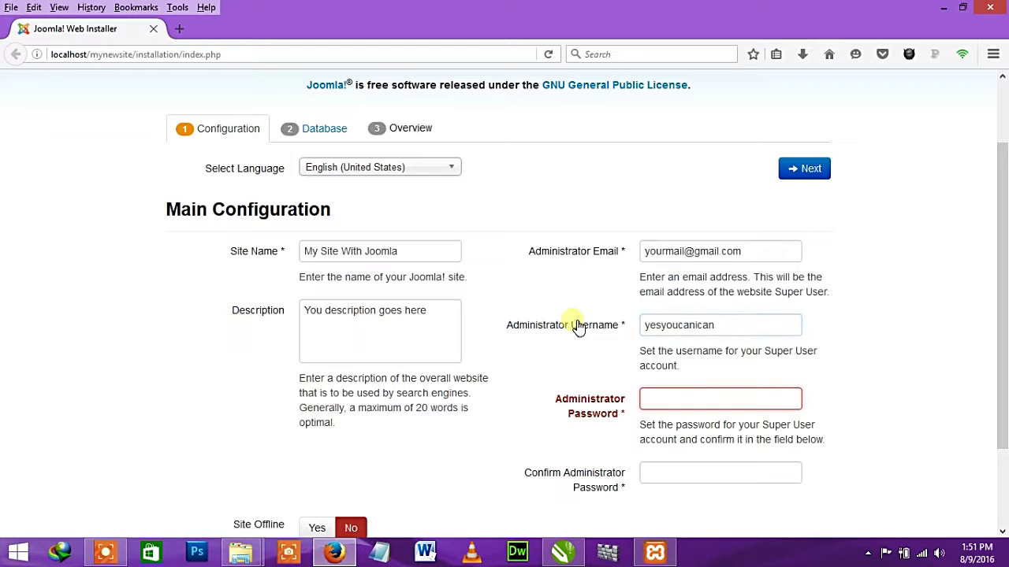
pyautogui.hotkey('ctrl', 'a')
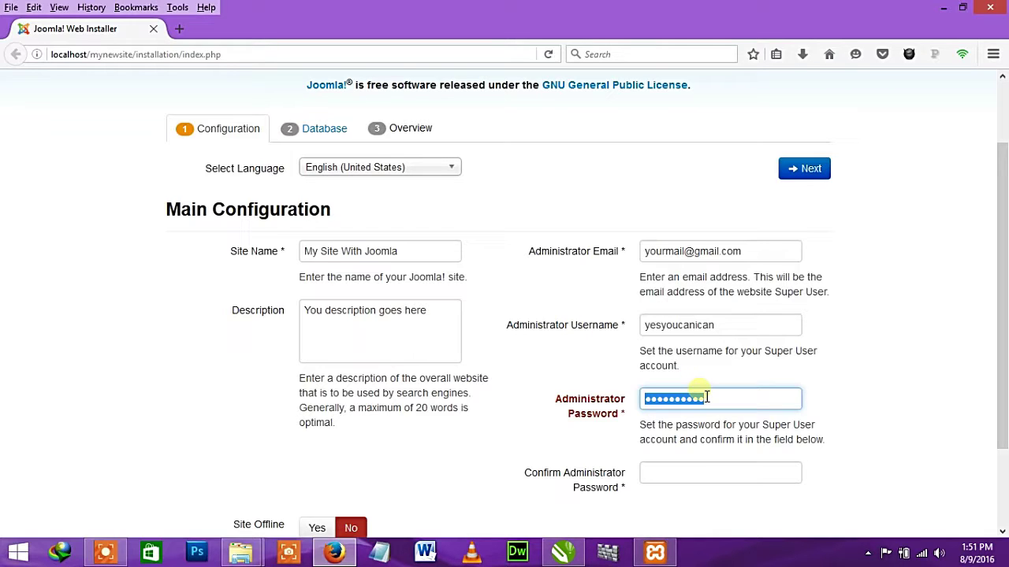
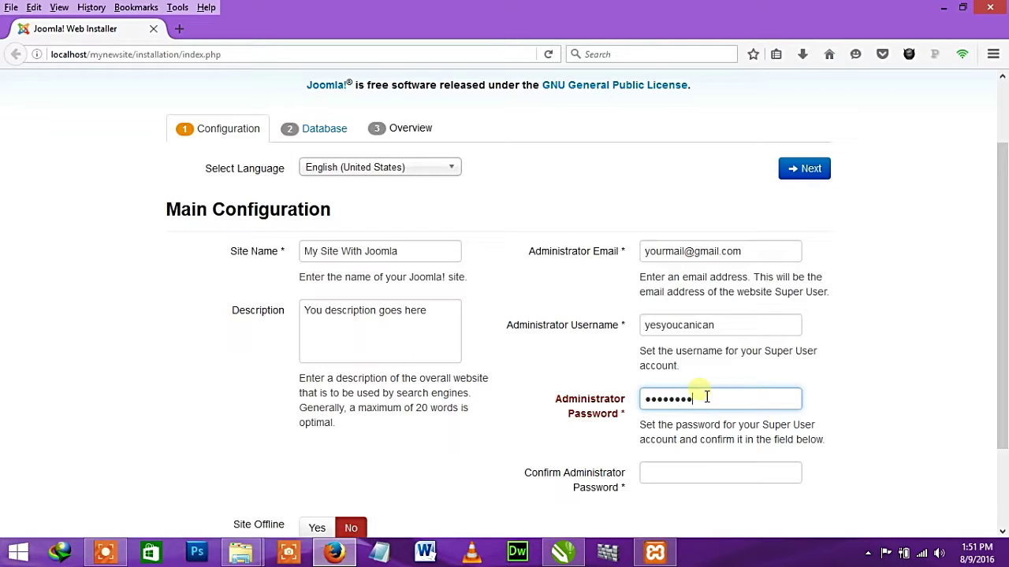
pyautogui.press('Tab')
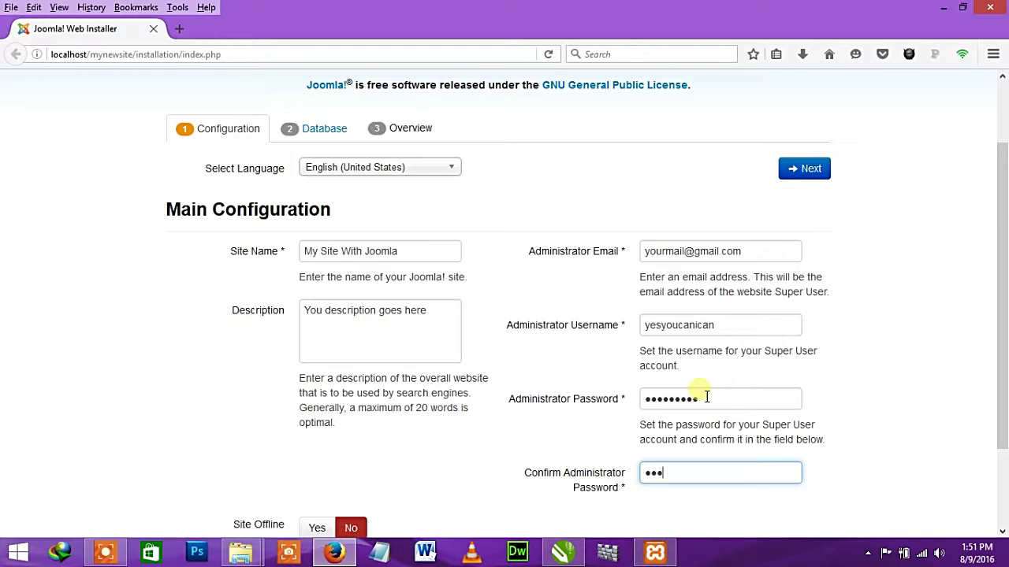
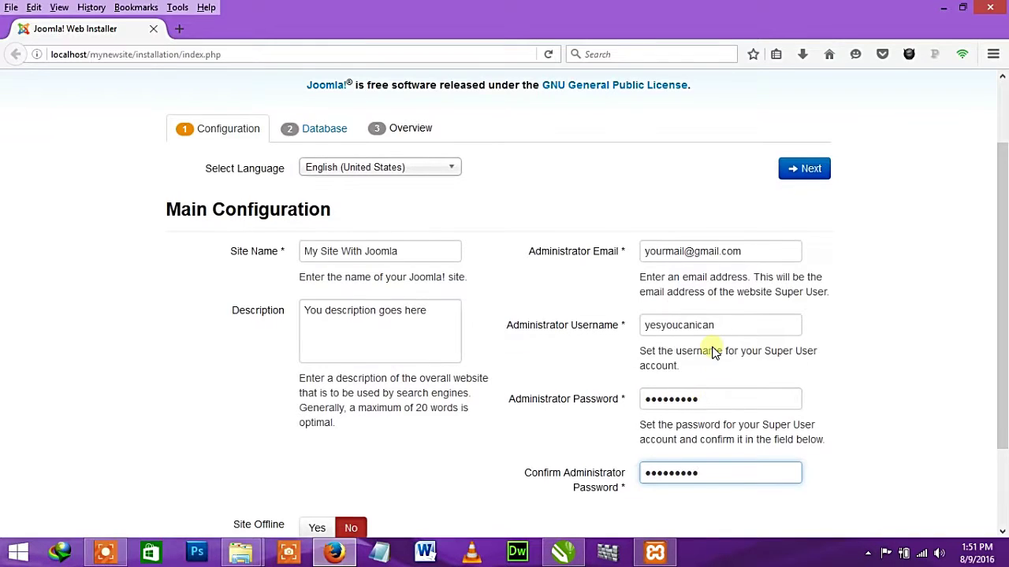
pyautogui.scroll(-3, 714, 347)
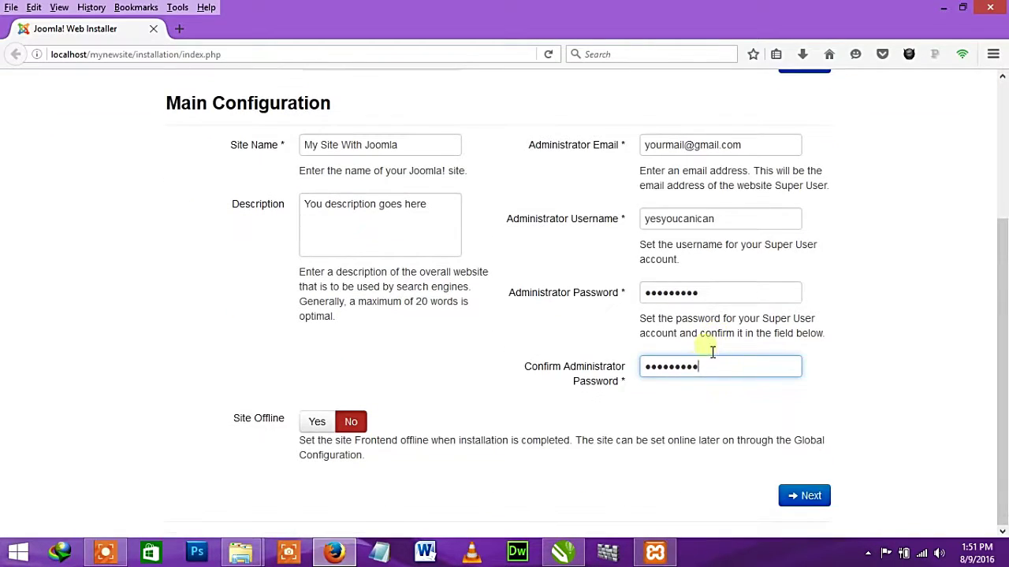
pyautogui.click(812, 497)
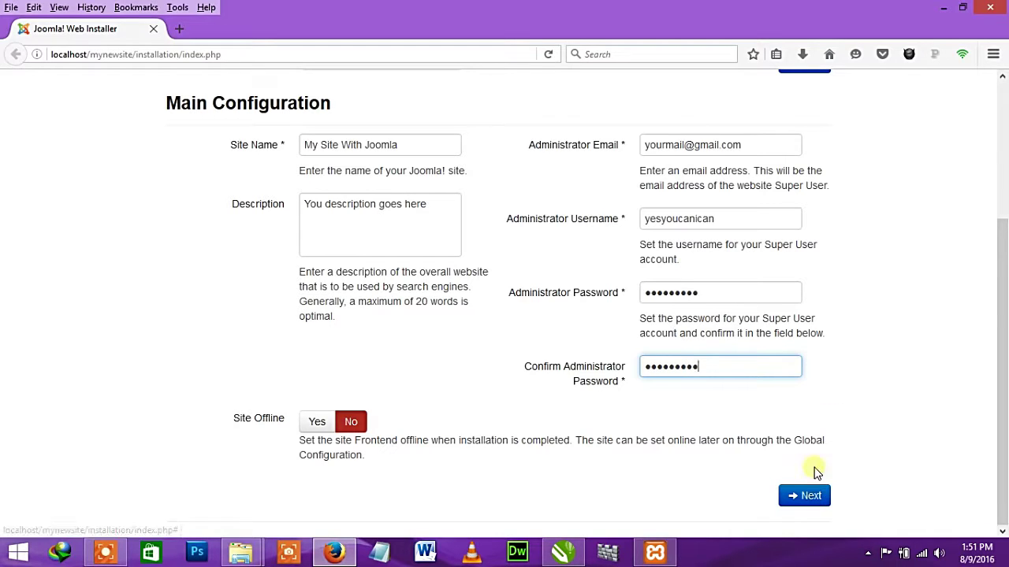
# - Advance to Database Configuration, prefilled with MySQLi, localhost and table prefix wrf82_
pyautogui.click(804, 495)
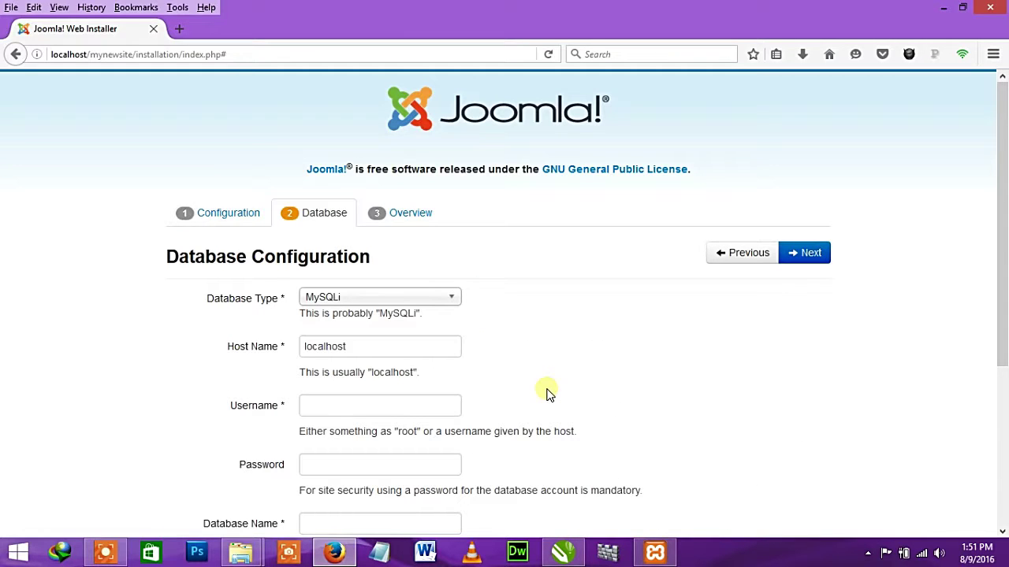
pyautogui.scroll(-1, 579, 337)
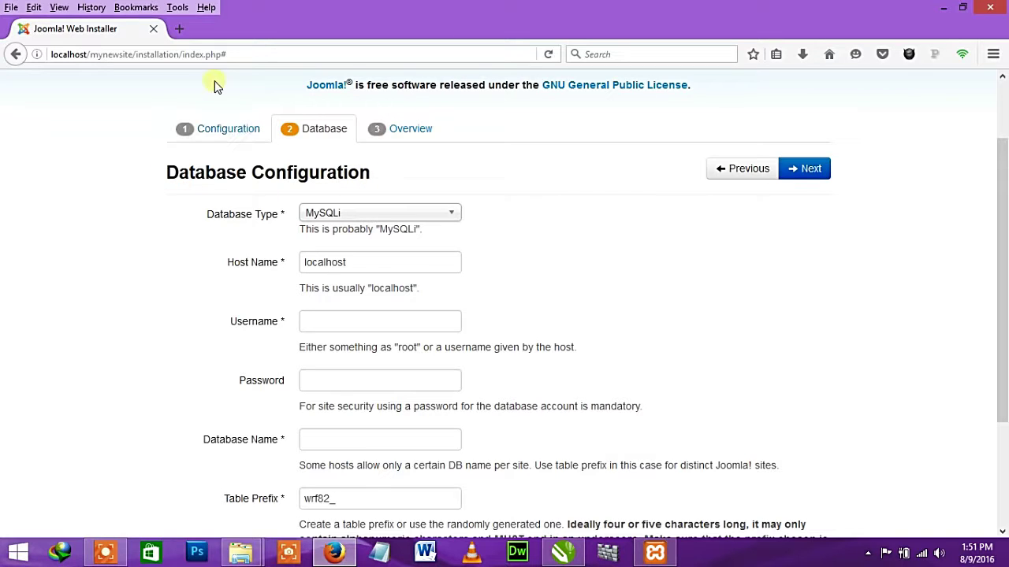
# - Load localhost in a new tab and log in to phpMyAdmin as root
pyautogui.click(178, 33)
pyautogui.write('localhost/')
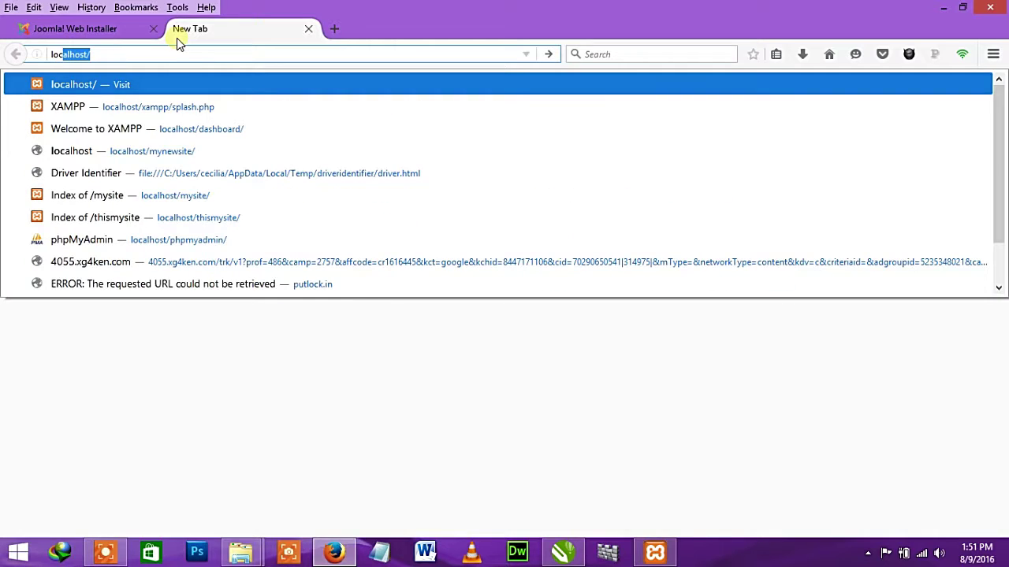
pyautogui.press('Return')
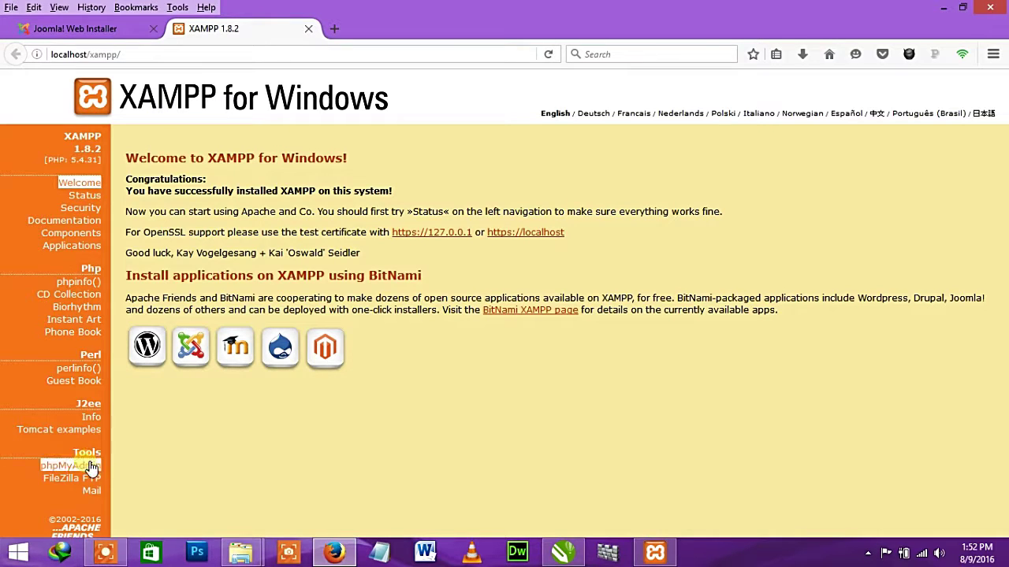
pyautogui.click(69, 466)
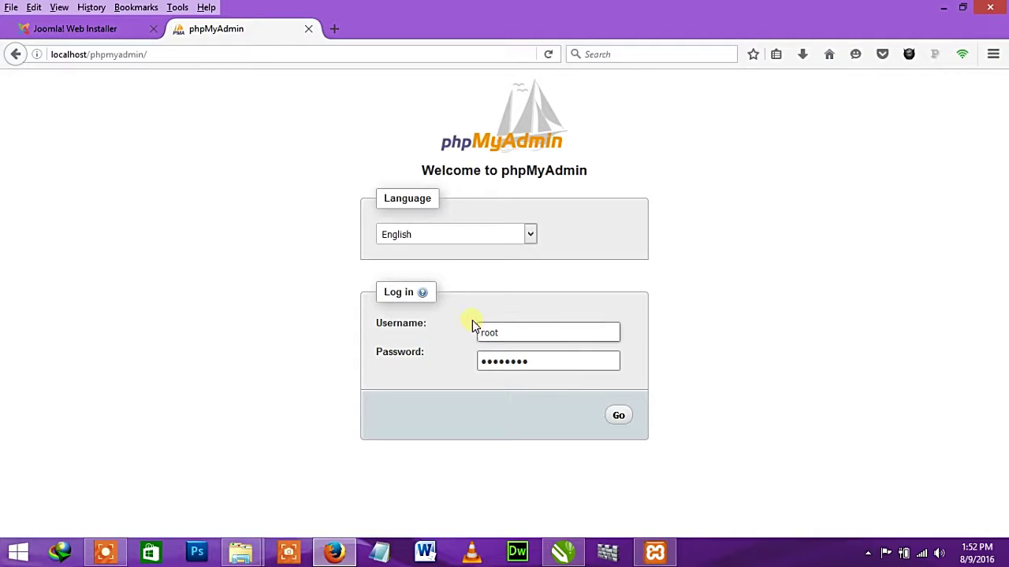
pyautogui.click(620, 417)
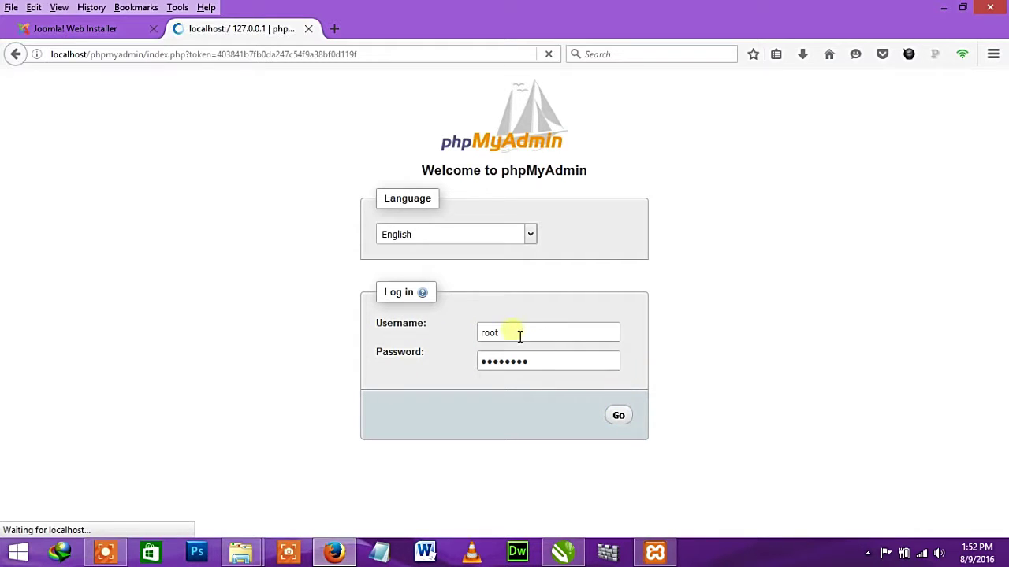
pyautogui.moveTo(518, 335); pyautogui.dragTo(488, 335)
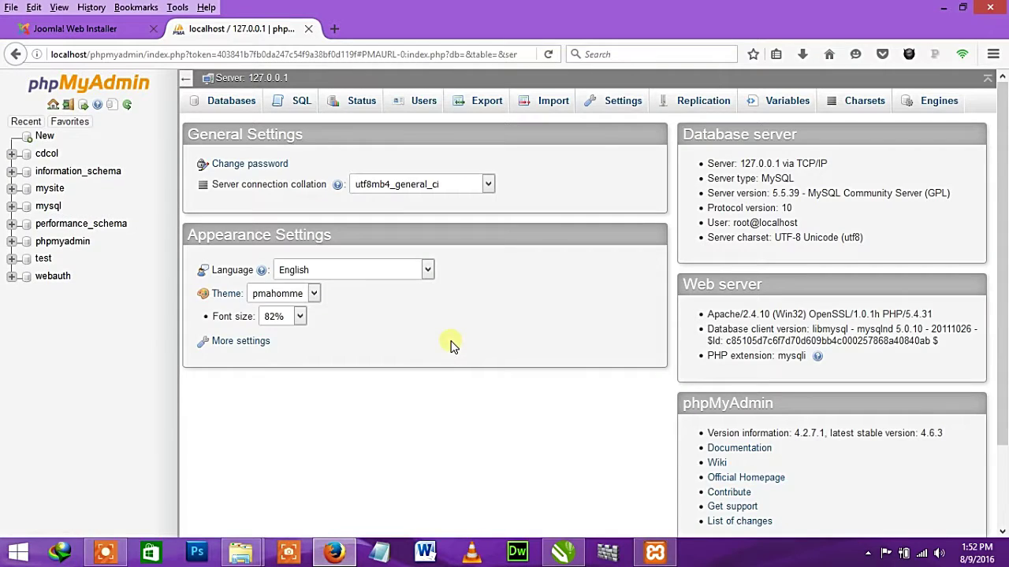
# - Enter root as the database username and paste in the database password
pyautogui.click(109, 29)
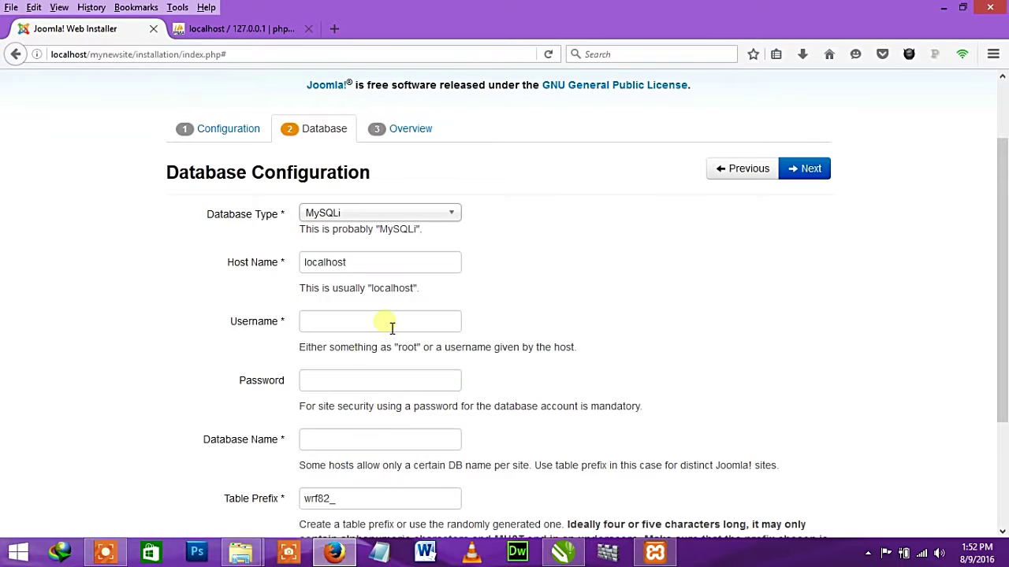
pyautogui.click(357, 324)
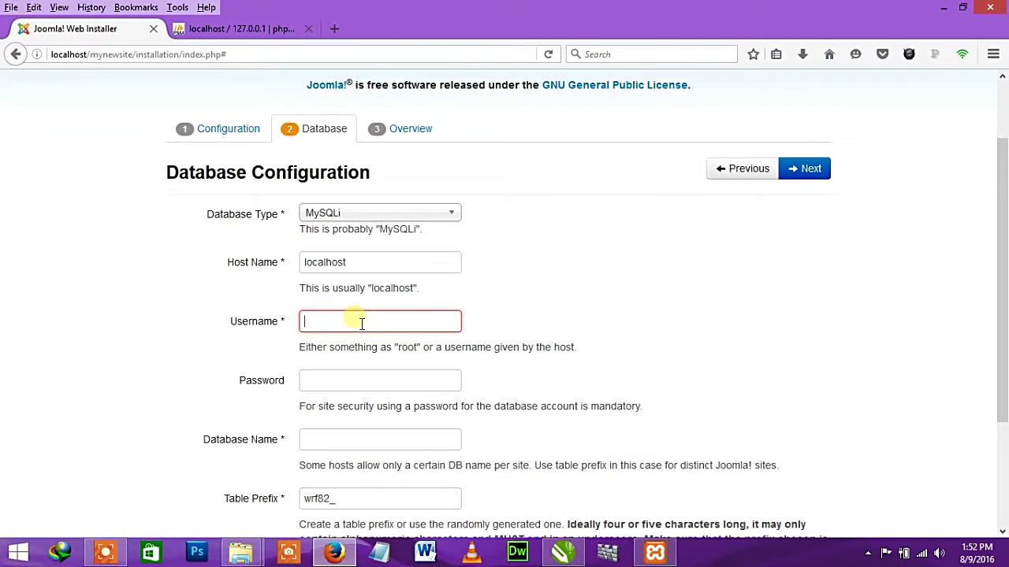
pyautogui.write('r')
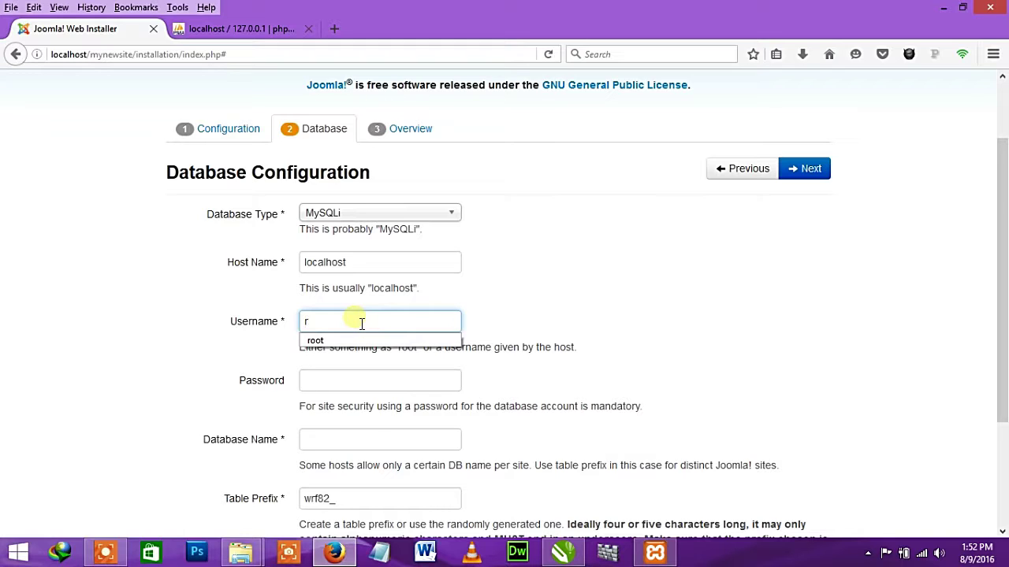
pyautogui.click(350, 340)
pyautogui.click(359, 385)
pyautogui.hotkey('ctrl', 'v')
pyautogui.click(342, 439)
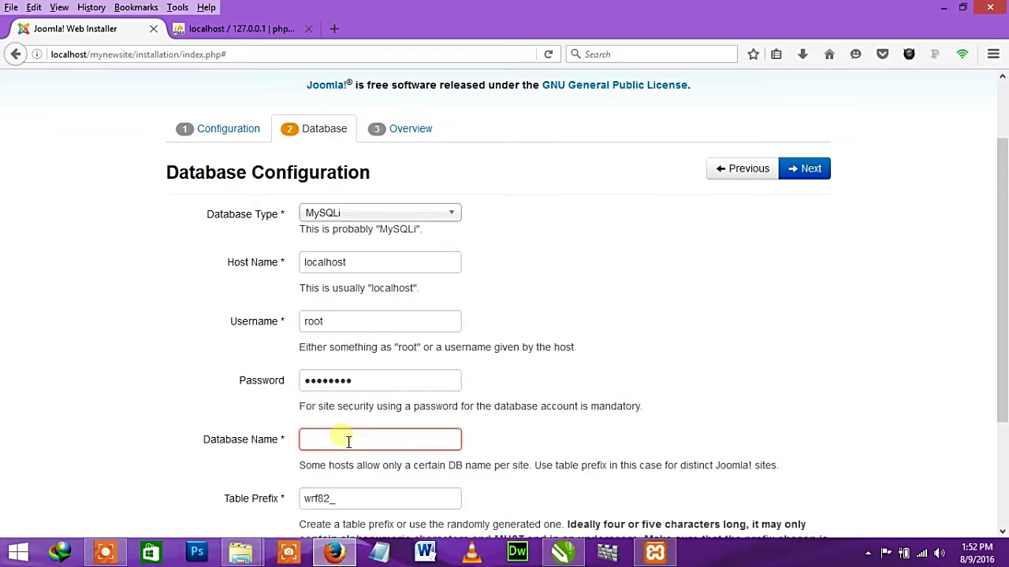
# - In phpMyAdmin, open the Databases page and its Create database name field
pyautogui.click(234, 32)
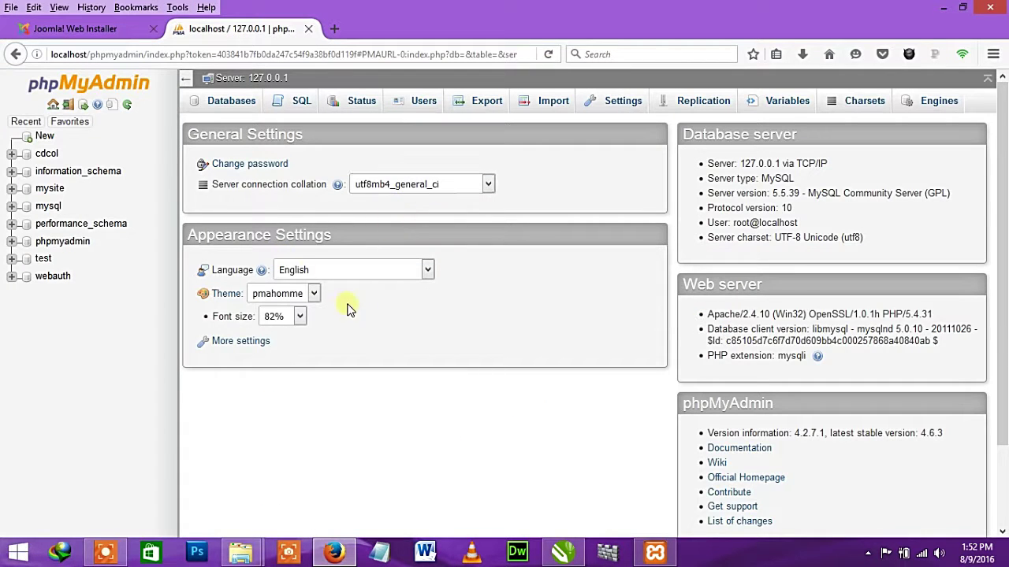
pyautogui.click(227, 108)
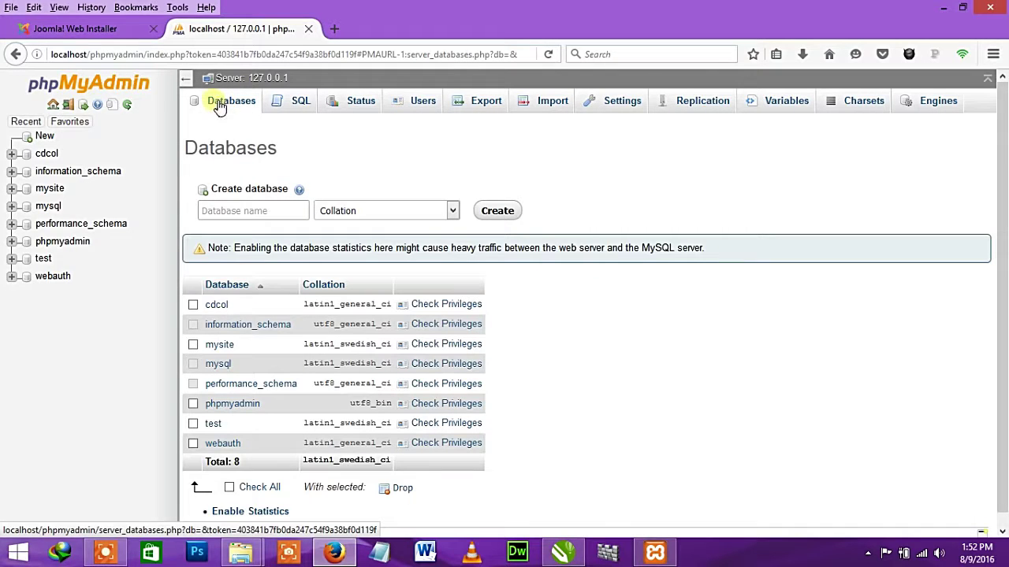
pyautogui.click(256, 214)
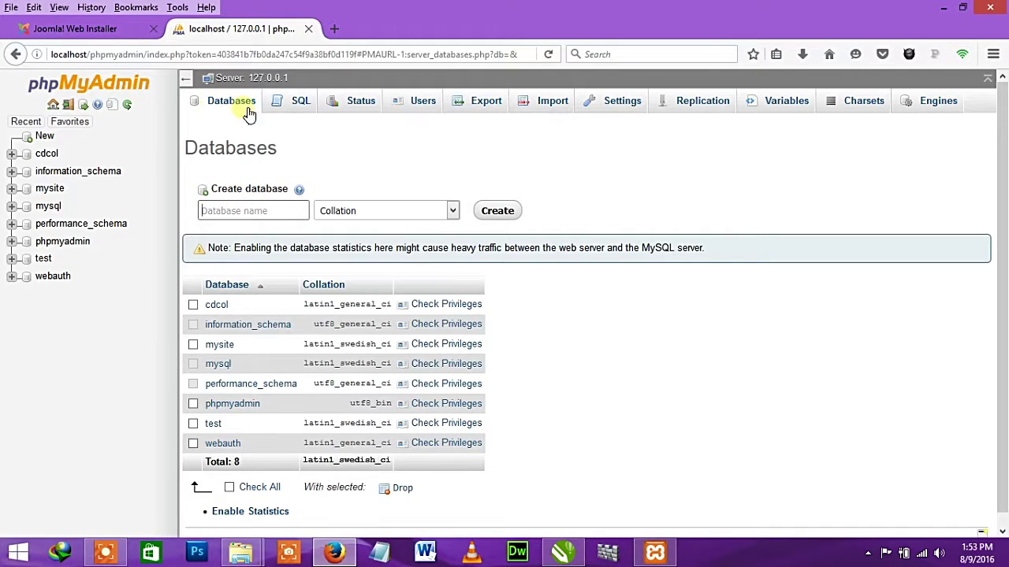
pyautogui.click(268, 213)
pyautogui.click(272, 216)
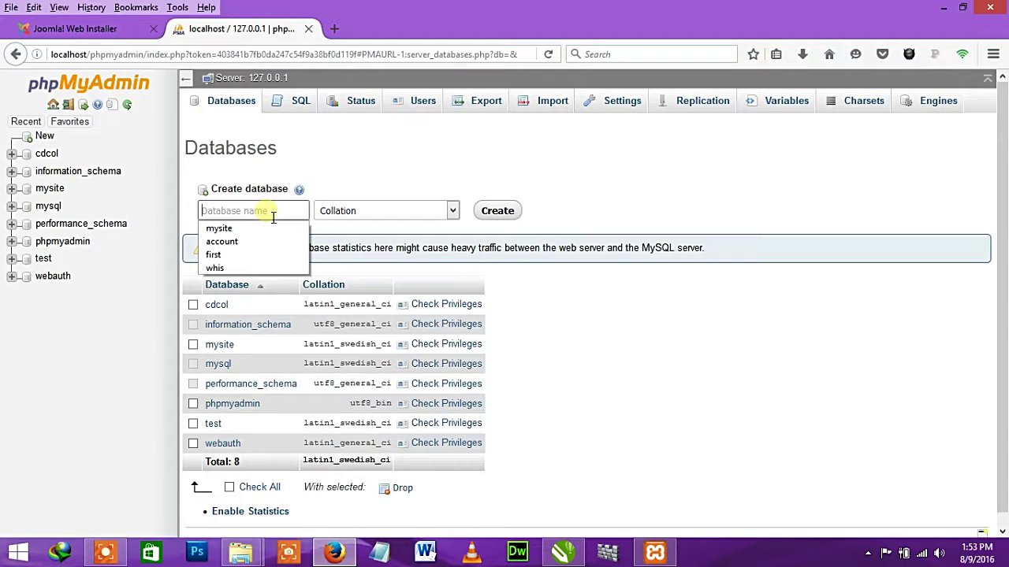
pyautogui.click(273, 217)
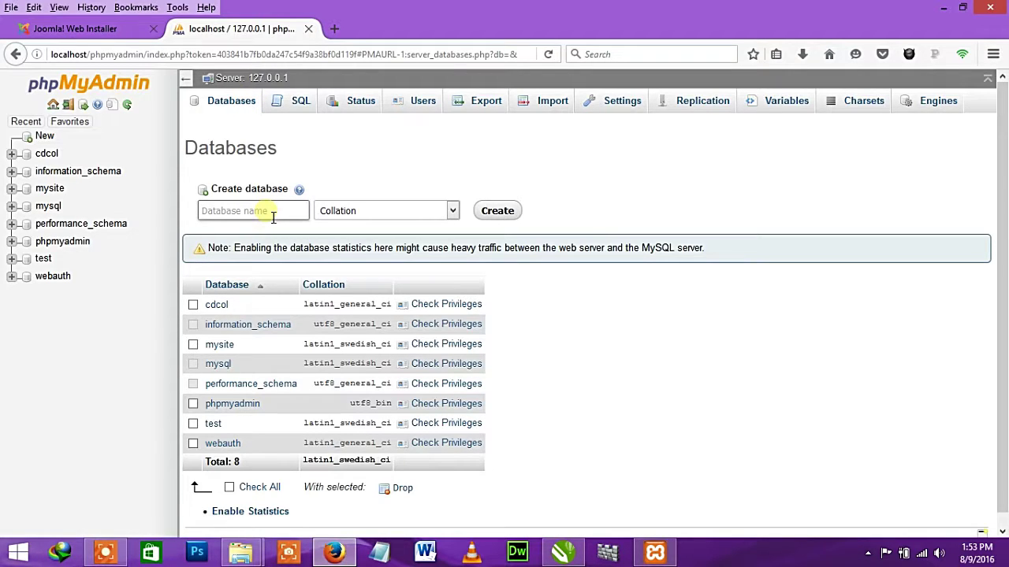
# - Create a database named msite and copy its name
pyautogui.write('mysi')
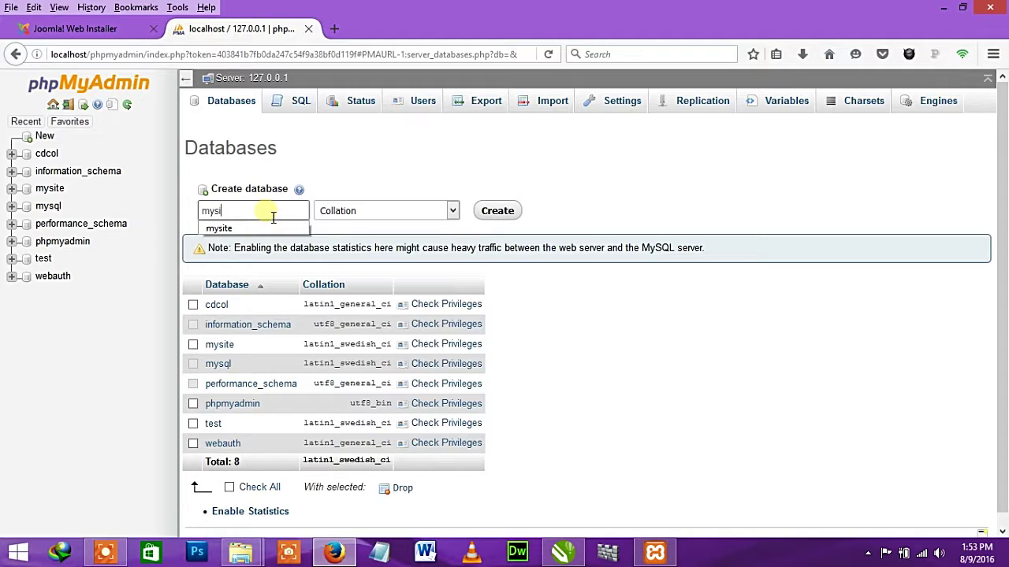
pyautogui.write('tewith')
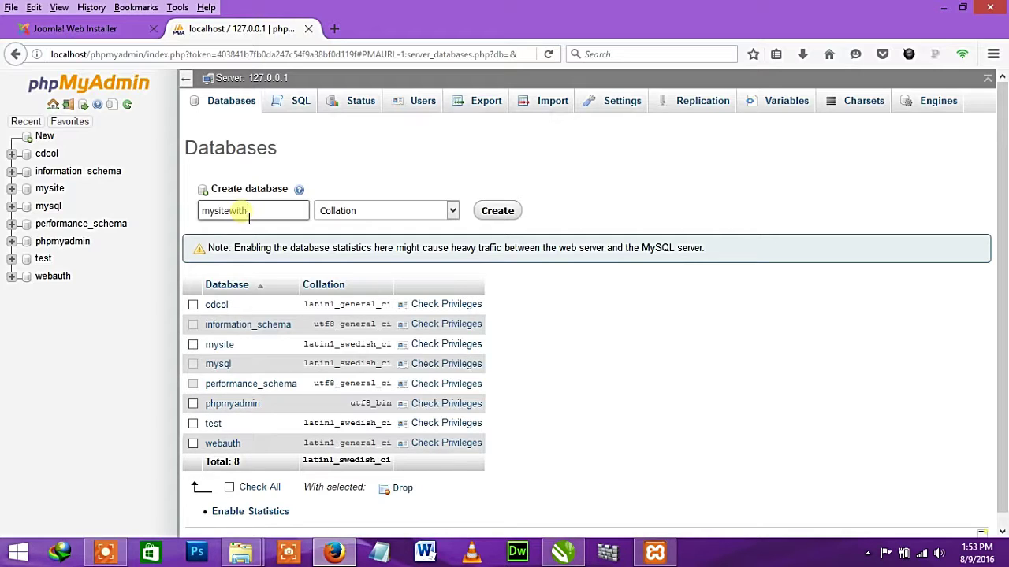
pyautogui.doubleClick(248, 219)
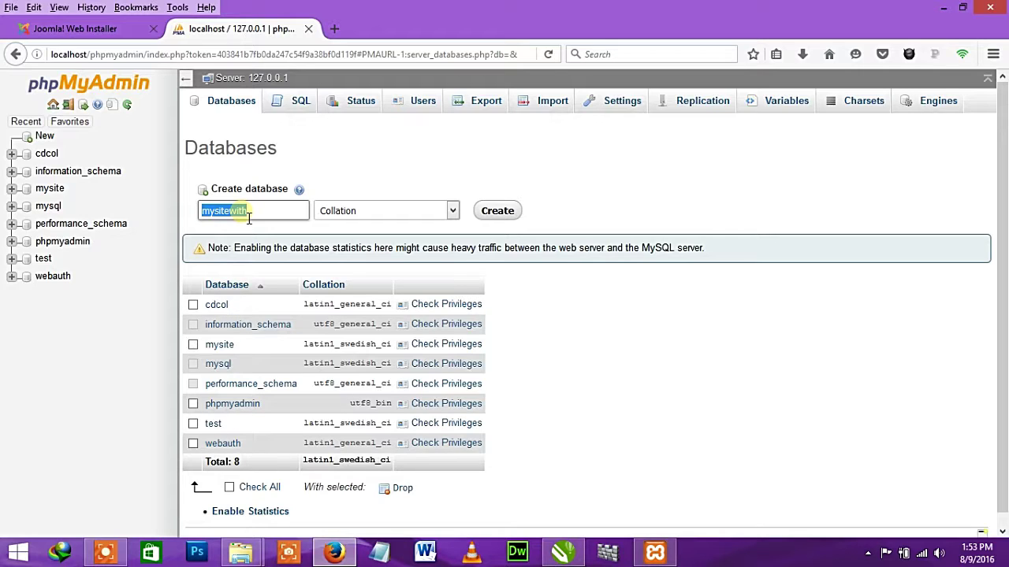
pyautogui.write('ym')
pyautogui.press('BackSpace')
pyautogui.press('BackSpace')
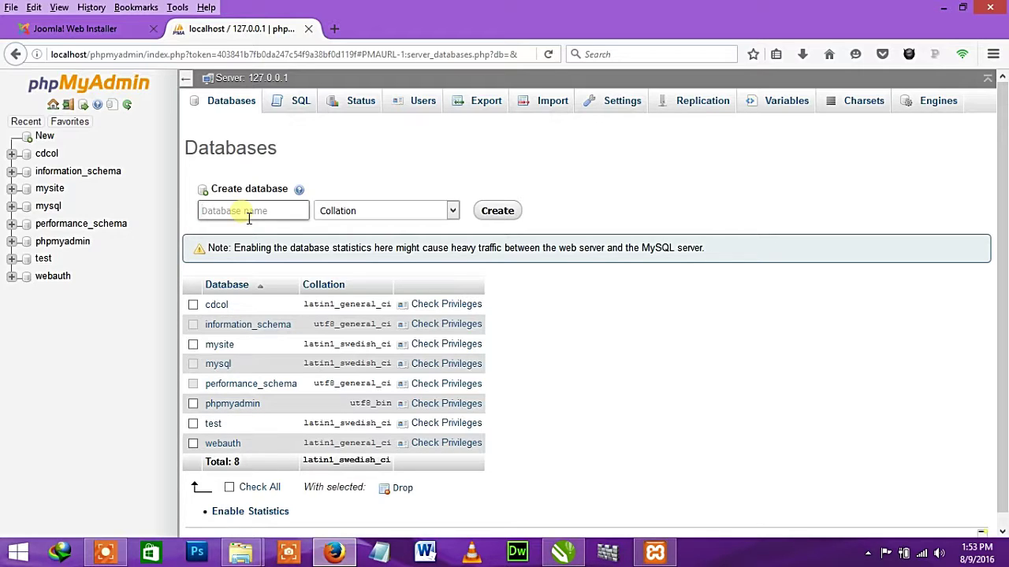
pyautogui.write('m')
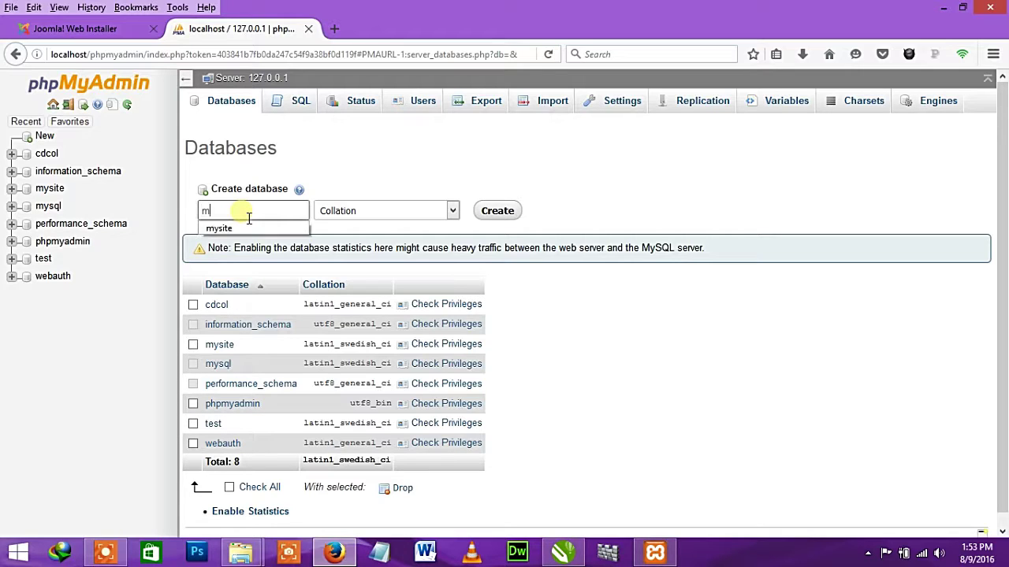
pyautogui.write('s')
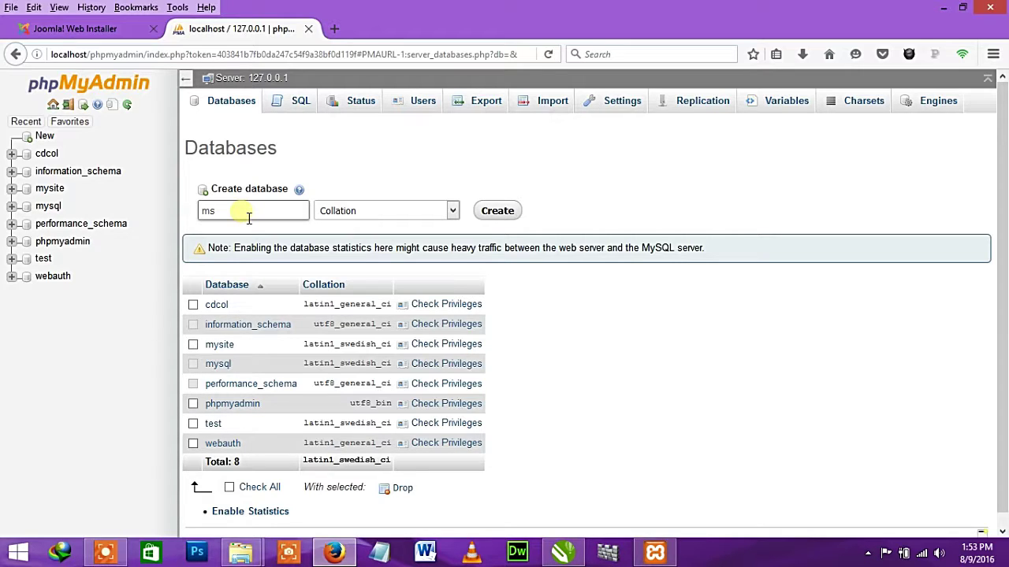
pyautogui.write('ite')
pyautogui.click(501, 211)
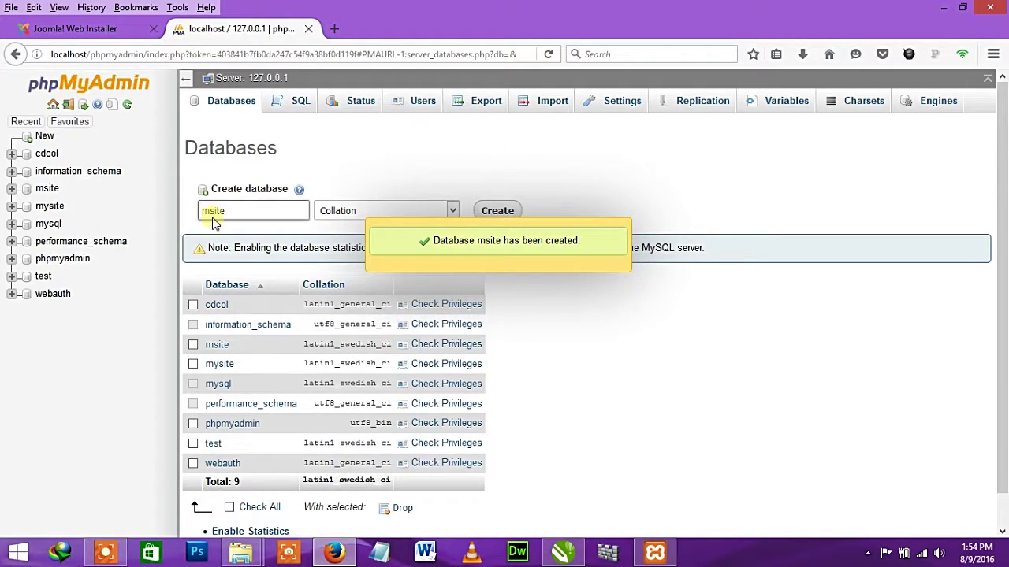
pyautogui.moveTo(227, 211); pyautogui.dragTo(163, 222)
pyautogui.hotkey('ctrl', 'c')
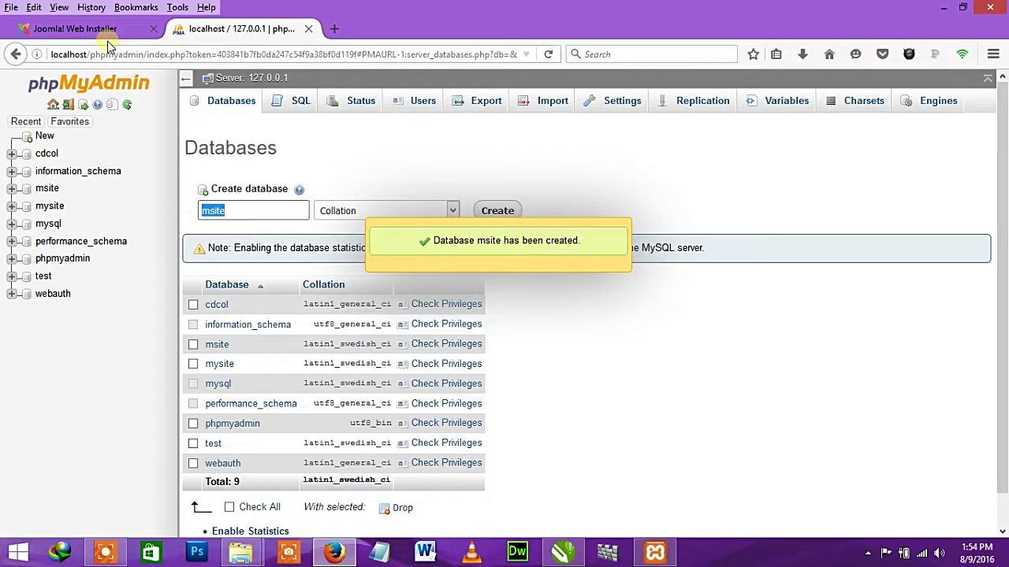
# - Paste msite as the database name and change the table prefix to hi4782_
pyautogui.click(98, 30)
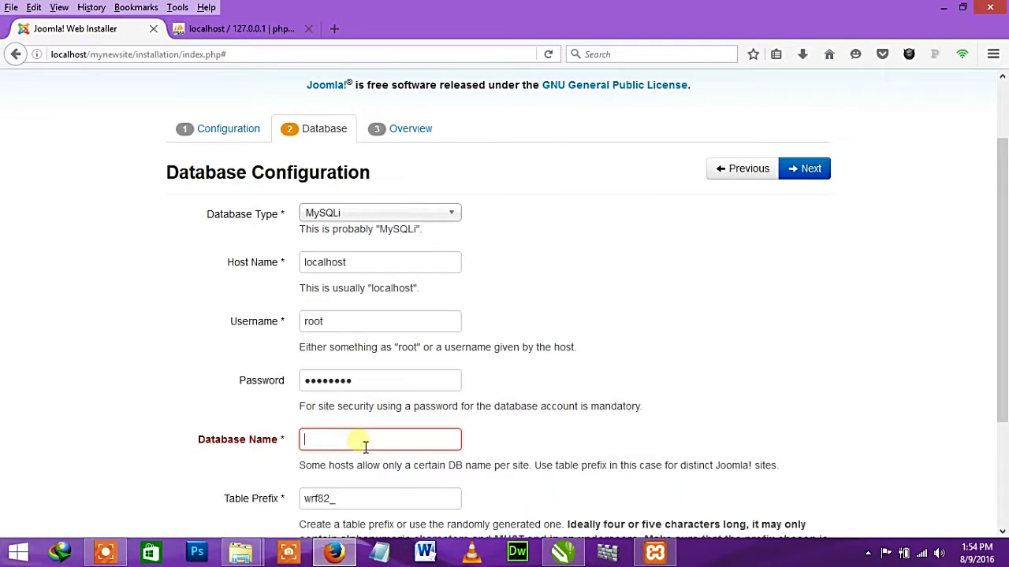
pyautogui.hotkey('ctrl', 'v')
pyautogui.scroll(-3, 574, 417)
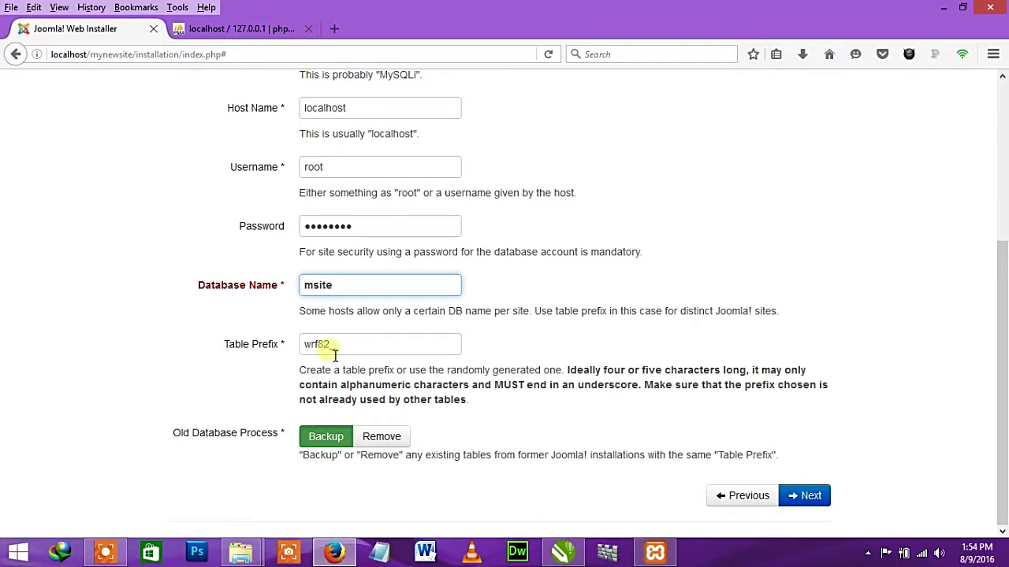
pyautogui.moveTo(335, 355); pyautogui.dragTo(265, 354)
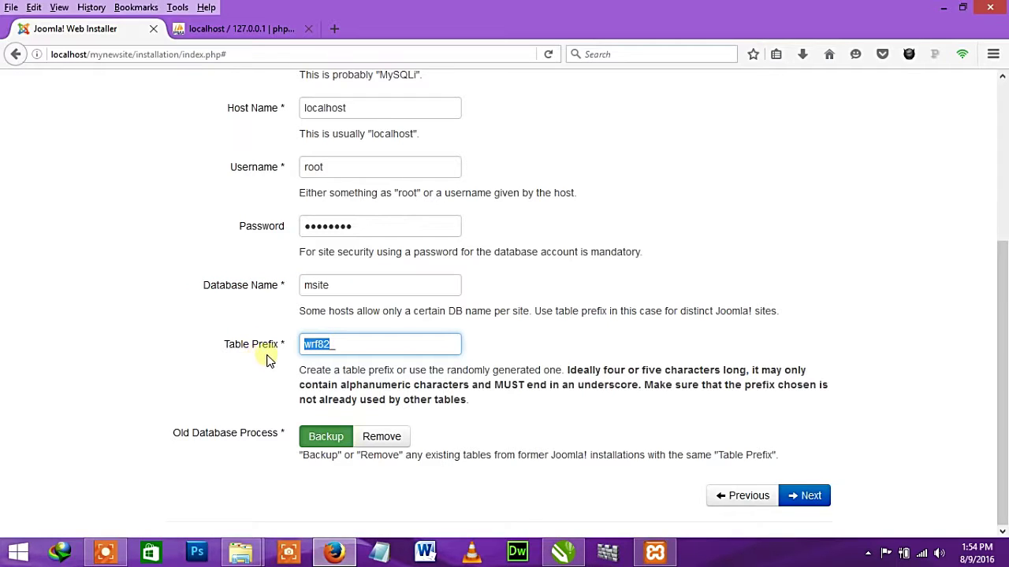
pyautogui.click(319, 348)
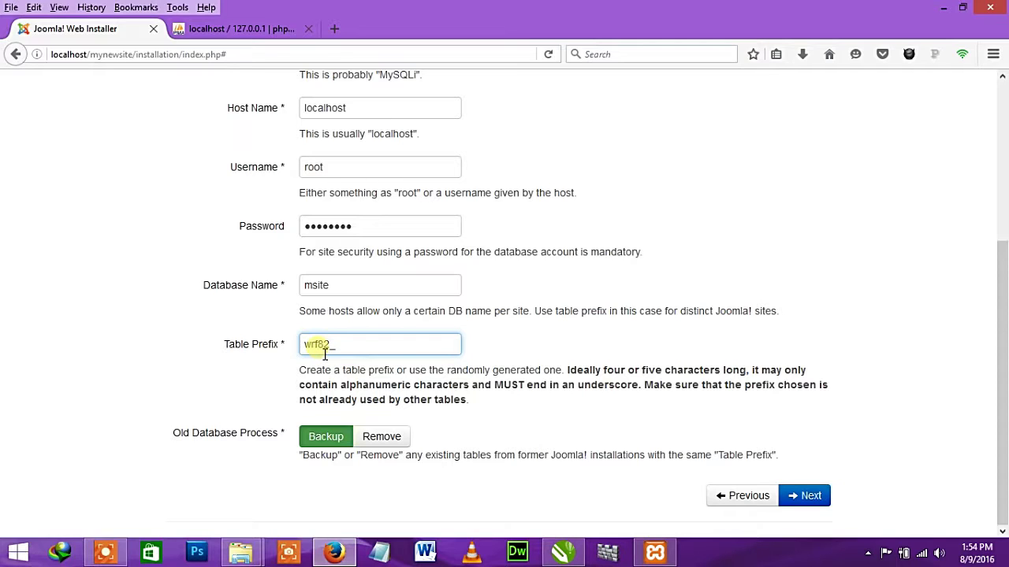
pyautogui.press('BackSpace')
pyautogui.press('BackSpace')
pyautogui.press('BackSpace')
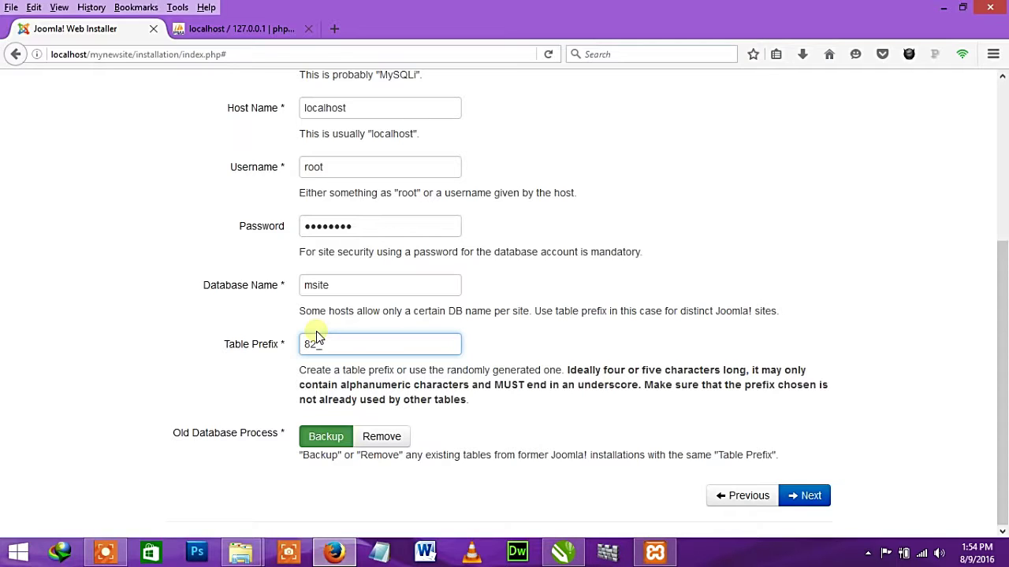
pyautogui.write('hp')
pyautogui.click(349, 352)
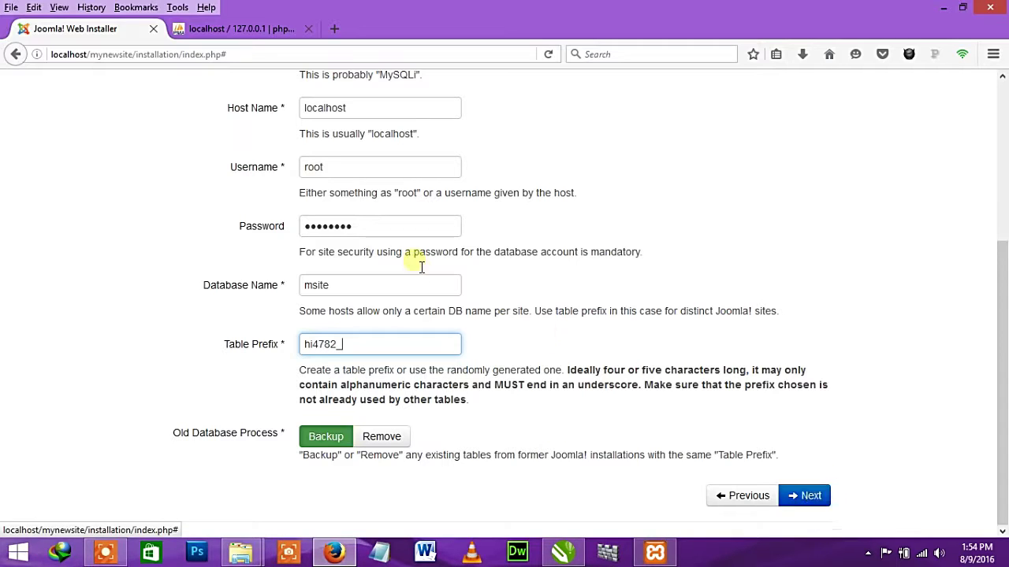
# - Check the database password and continue to the Overview step
pyautogui.moveTo(349, 226); pyautogui.dragTo(275, 243)
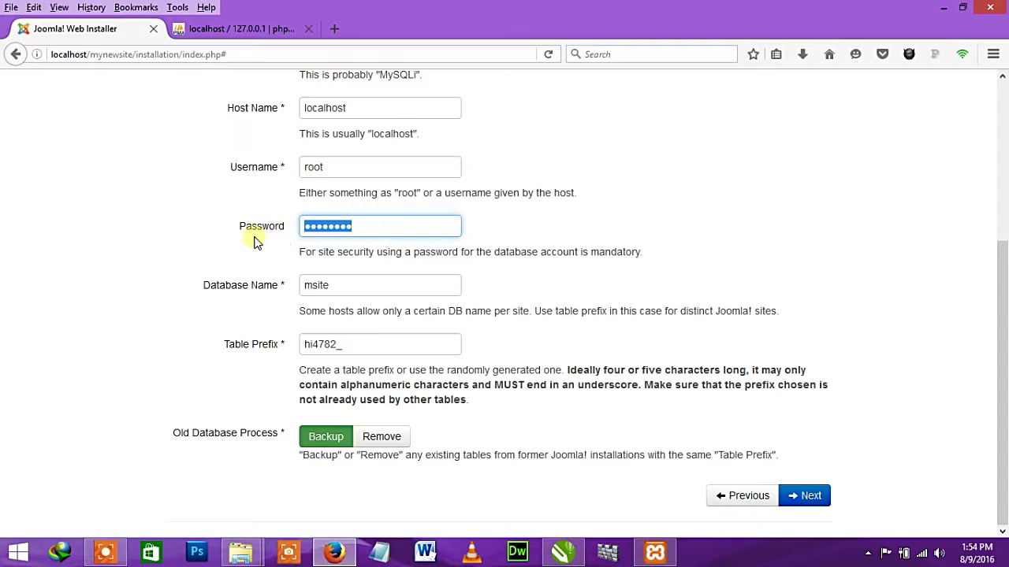
pyautogui.doubleClick(356, 230)
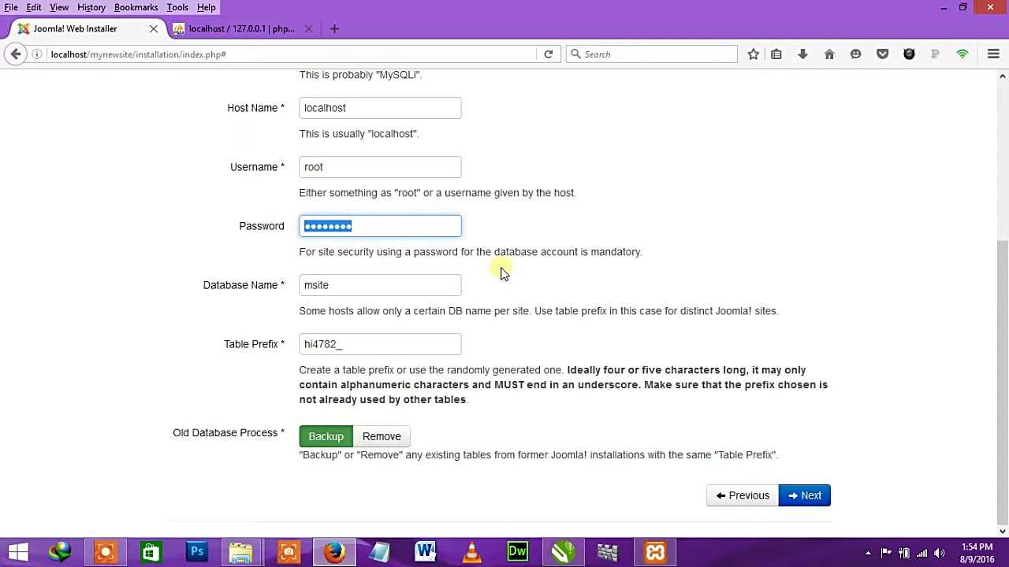
pyautogui.click(806, 495)
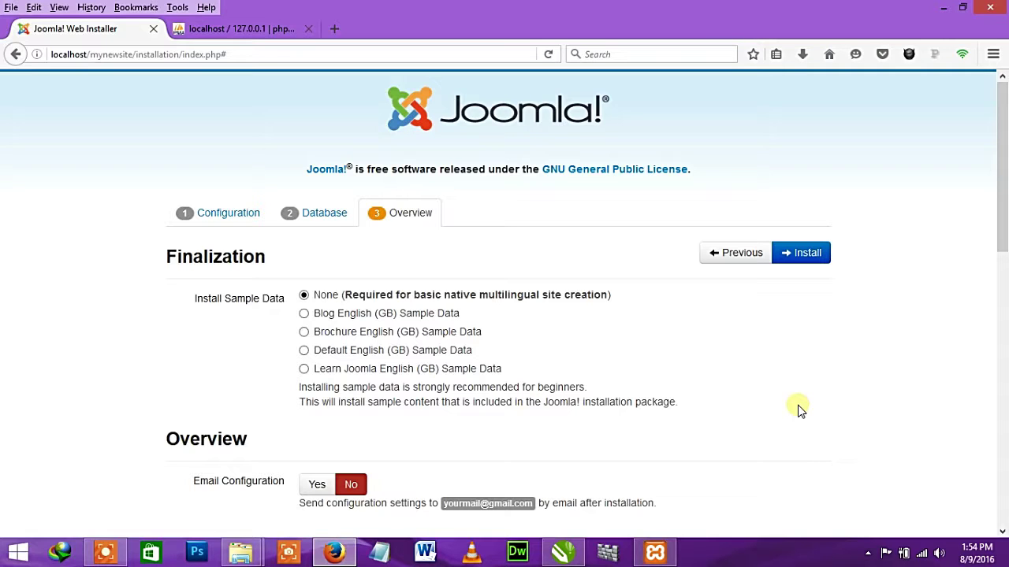
pyautogui.click(236, 29)
pyautogui.click(108, 29)
pyautogui.scroll(-4, 658, 306)
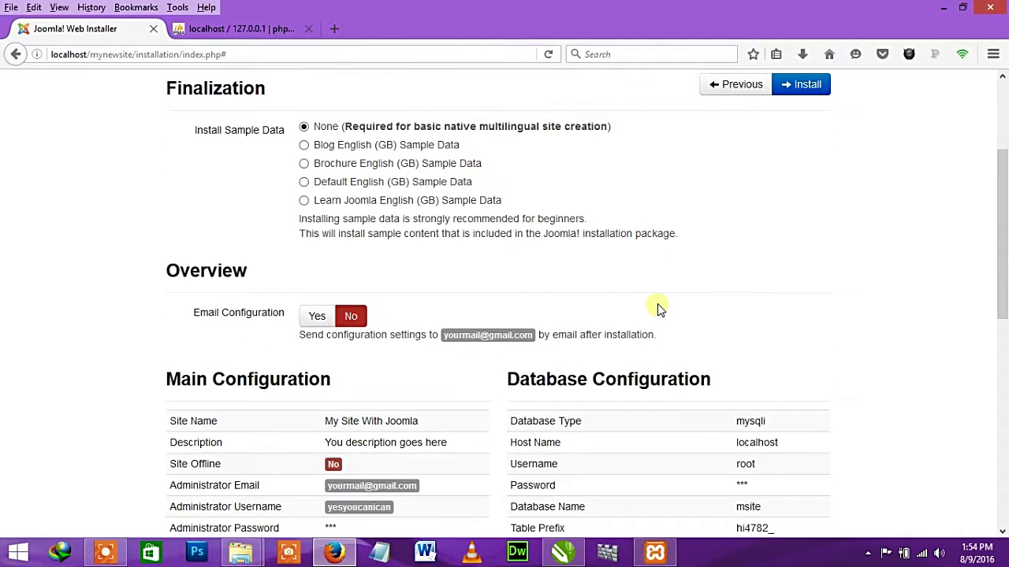
pyautogui.scroll(-12, 657, 306)
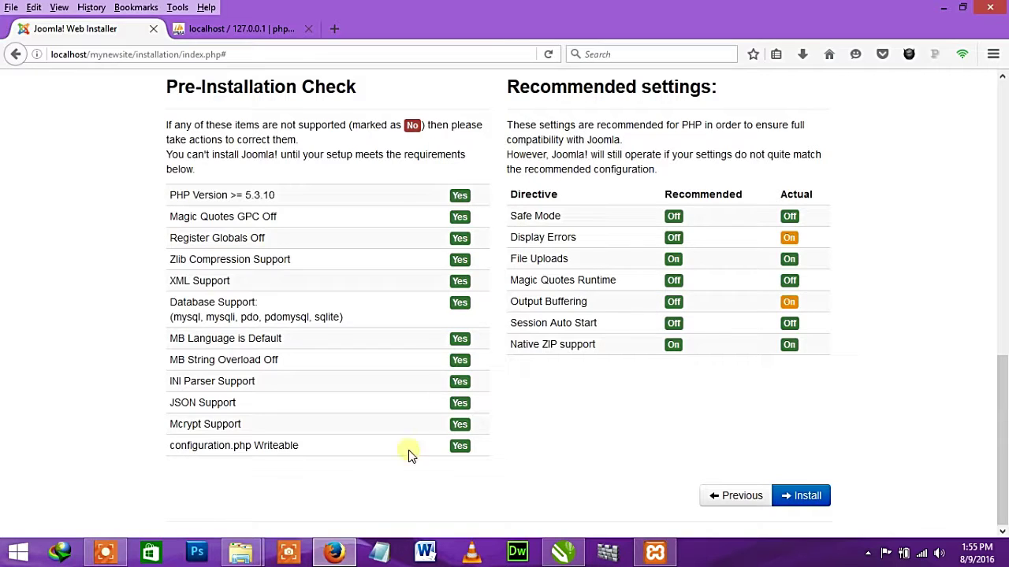
pyautogui.scroll(15, 750, 334)
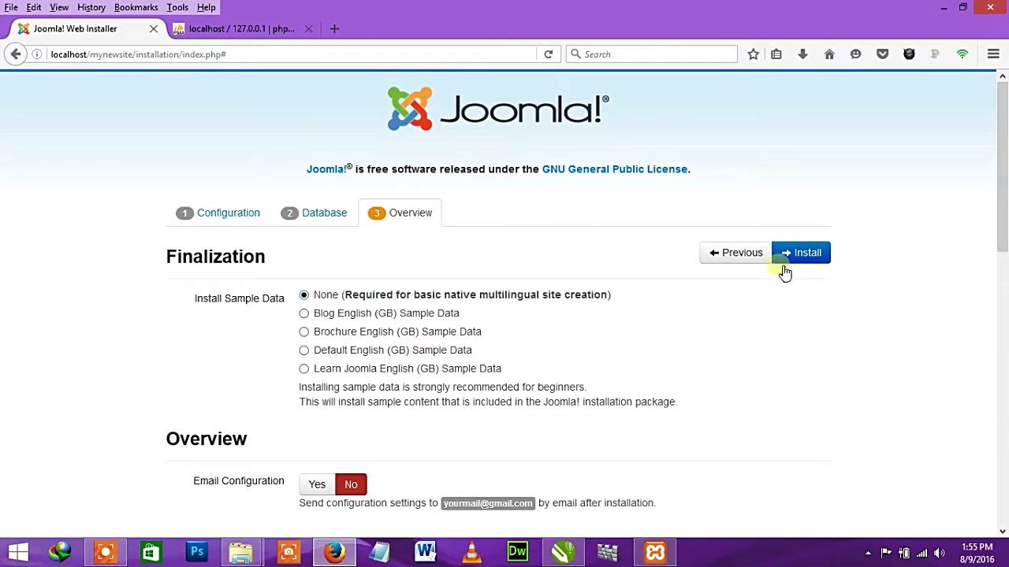
pyautogui.scroll(-10, 734, 328)
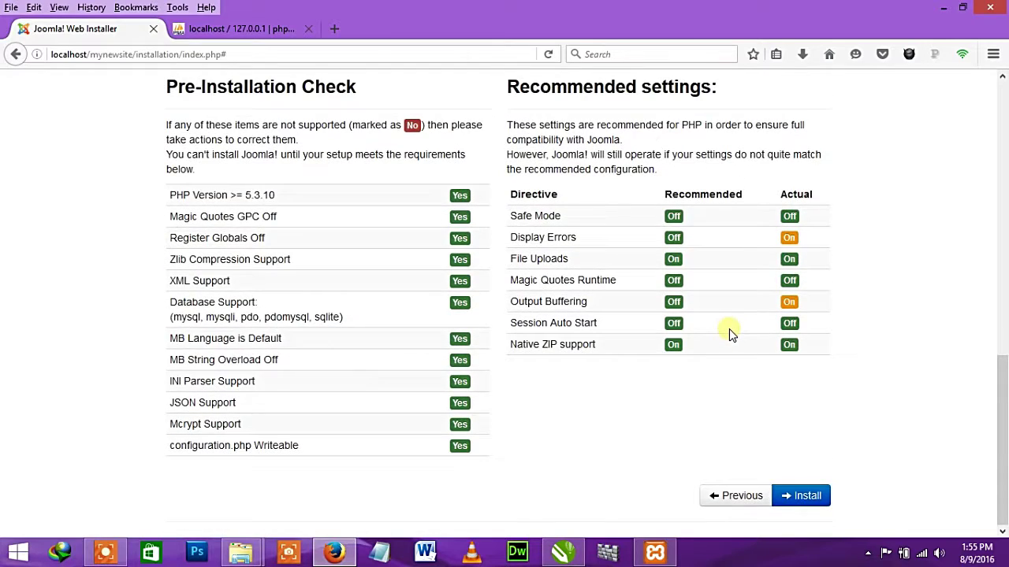
pyautogui.scroll(6, 727, 331)
pyautogui.scroll(-6, 726, 331)
pyautogui.scroll(10, 493, 292)
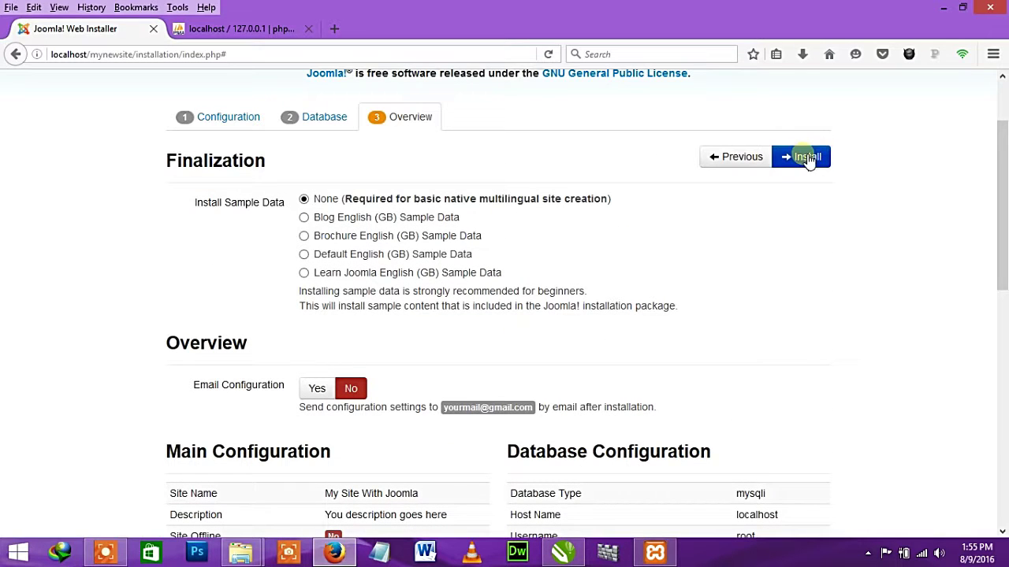
# - Run the Joomla installation, then remove the installation folder from the success page
pyautogui.click(799, 156)
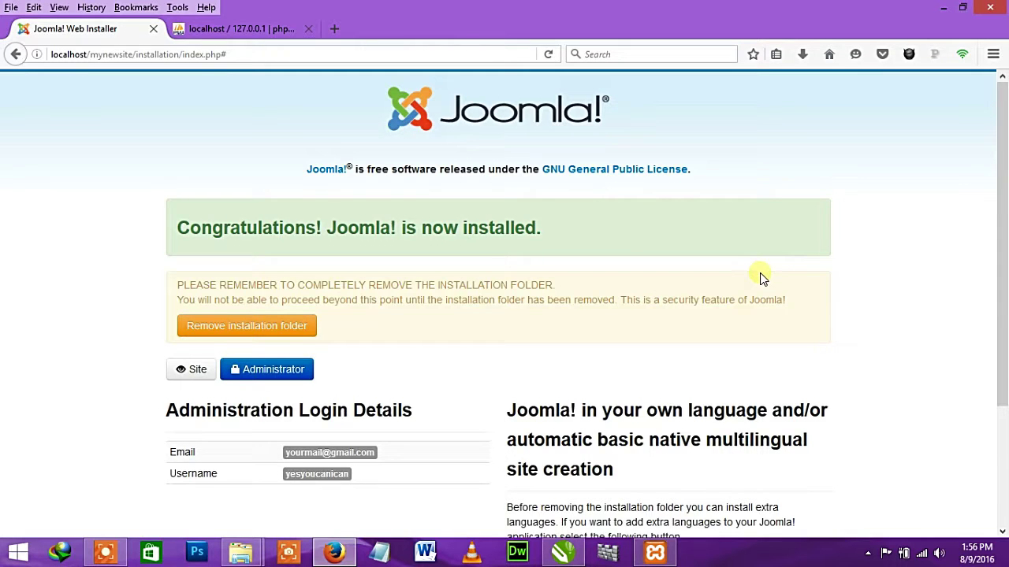
pyautogui.scroll(-5, 756, 264)
pyautogui.scroll(5, 754, 254)
pyautogui.moveTo(559, 290); pyautogui.dragTo(445, 282)
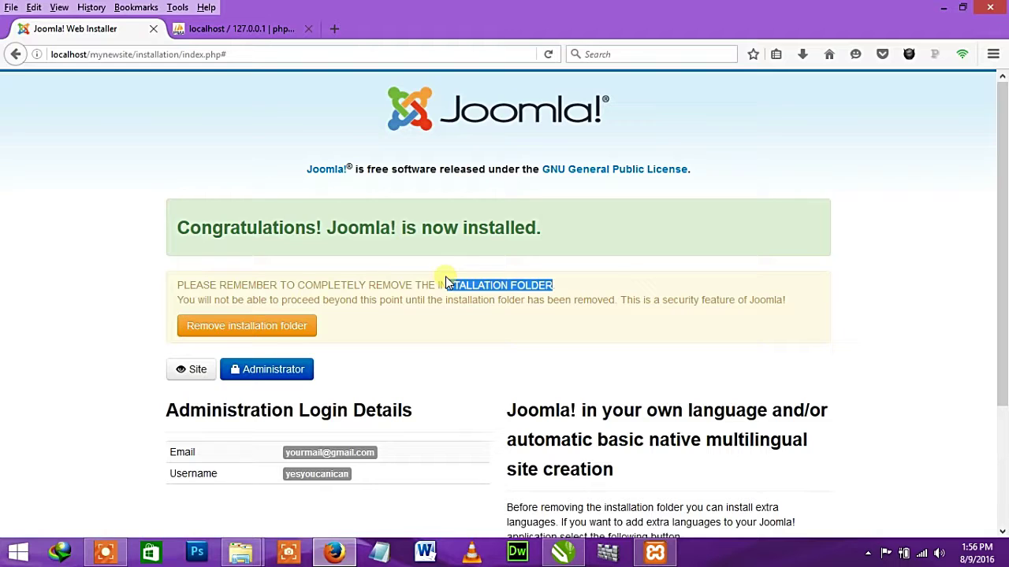
pyautogui.click(260, 325)
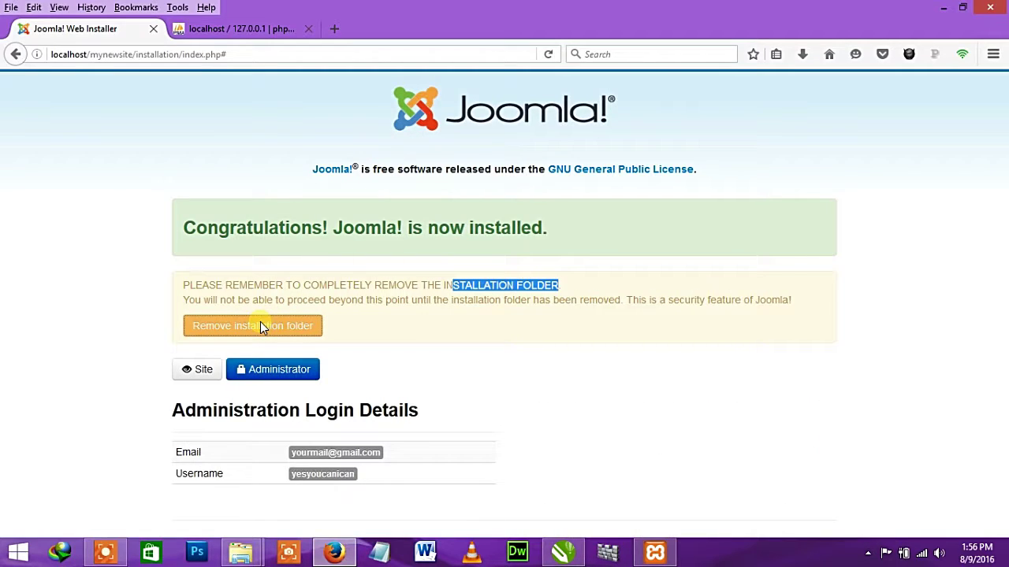
pyautogui.click(240, 552)
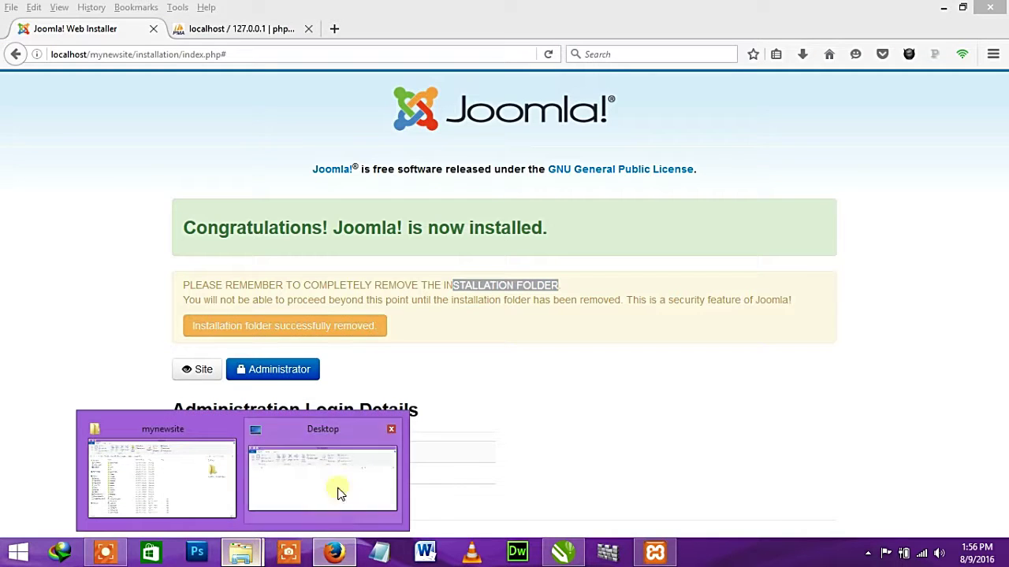
pyautogui.click(146, 468)
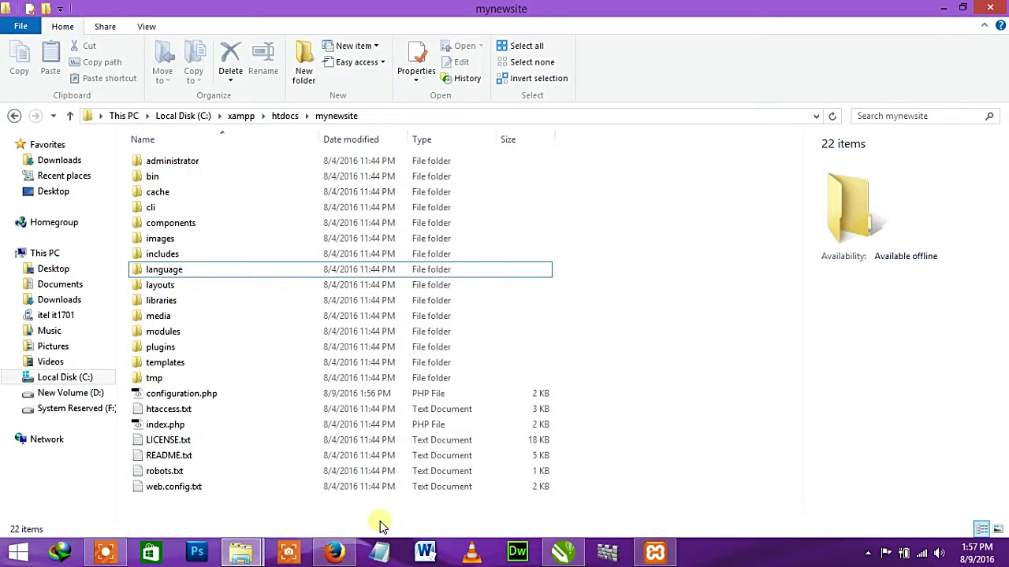
pyautogui.click(334, 552)
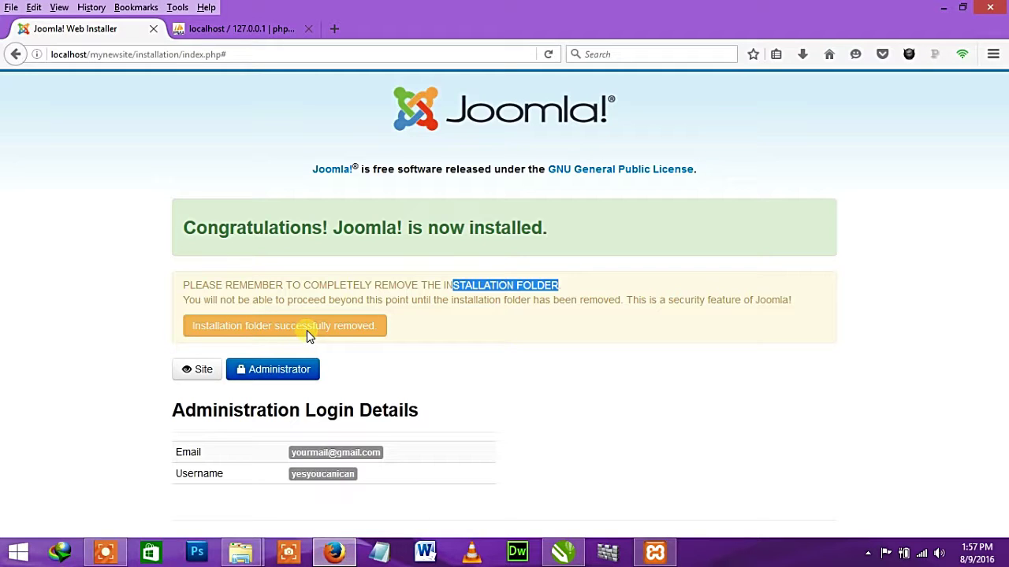
# - Open the Administrator page in a new tab and log in with the admin username and password
pyautogui.rightClick(250, 374)
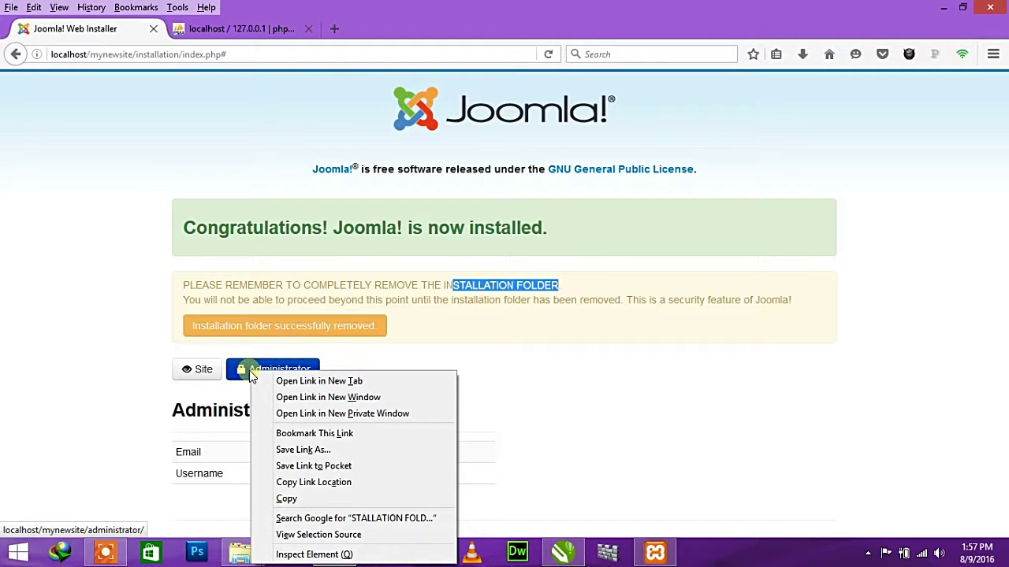
pyautogui.click(311, 381)
pyautogui.click(211, 376)
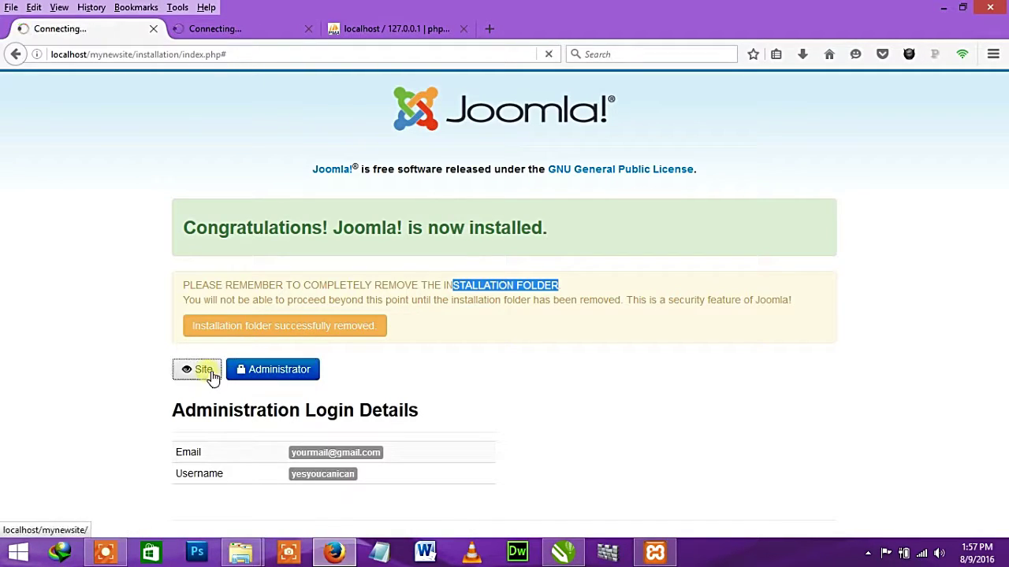
pyautogui.click(247, 31)
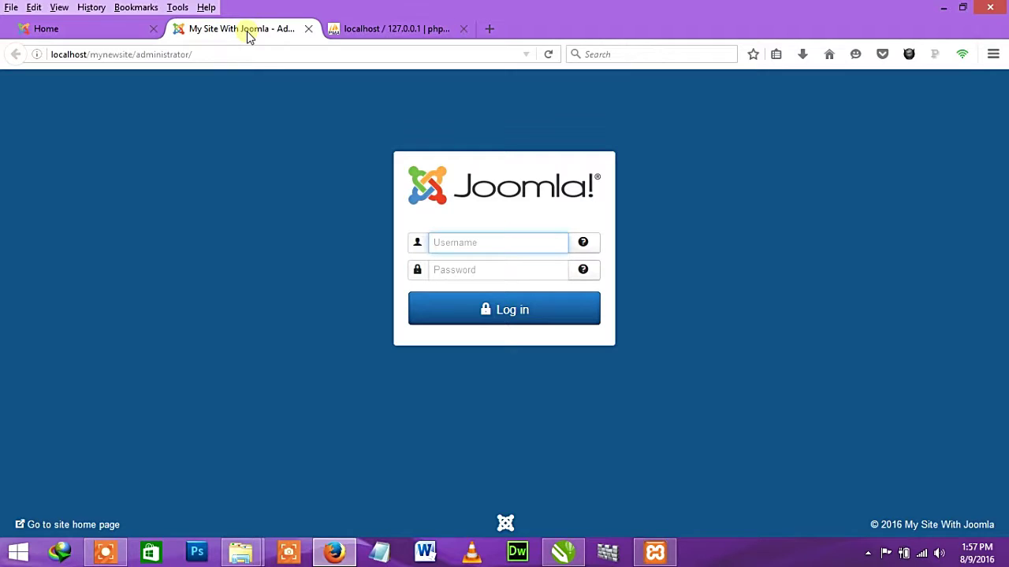
pyautogui.click(482, 249)
pyautogui.write('you')
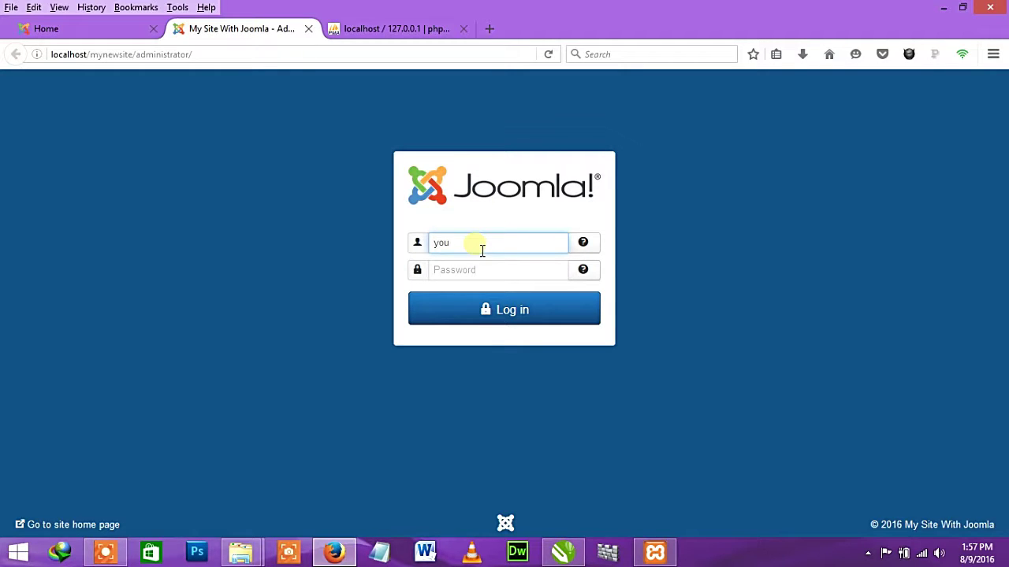
pyautogui.press('BackSpace')
pyautogui.press('BackSpace')
pyautogui.press('BackSpace')
pyautogui.write('yesyoucan')
pyautogui.write('can')
pyautogui.press('Tab')
pyautogui.write('•••••••••')
pyautogui.click(531, 312)
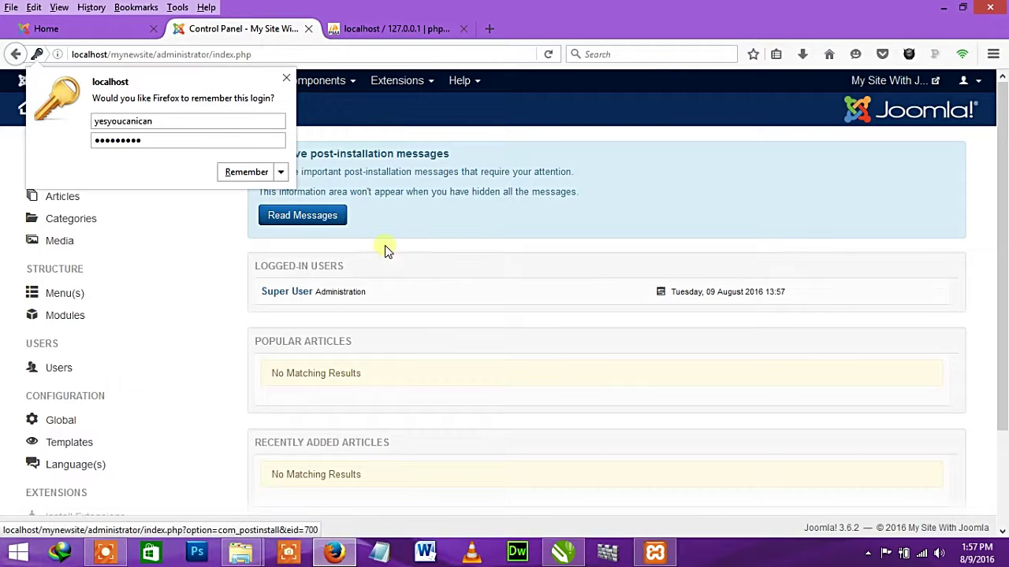
# - Dismiss Firefox's save-login prompt and set Joomla statistics collection to Always
pyautogui.click(286, 78)
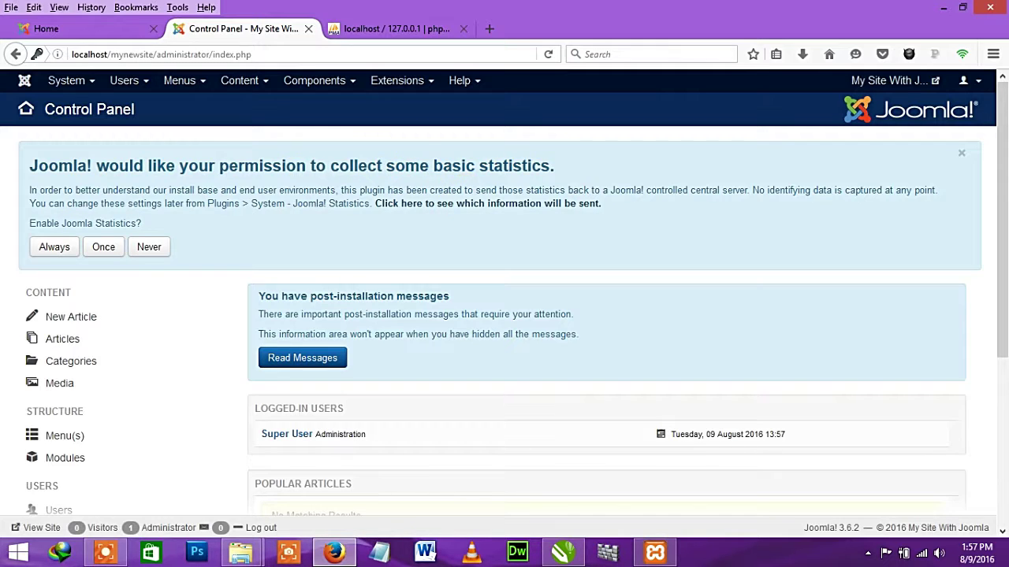
pyautogui.click(56, 248)
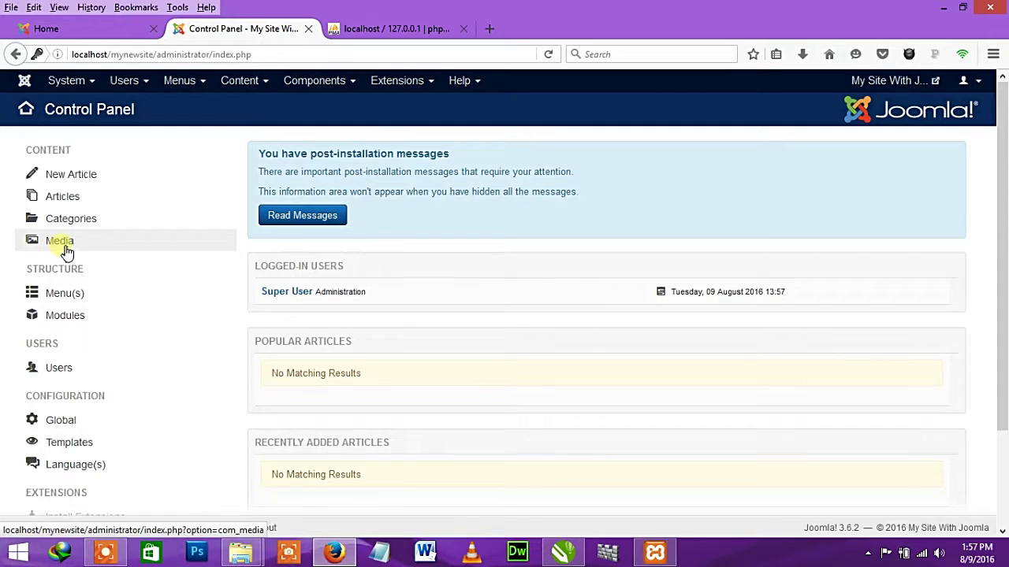